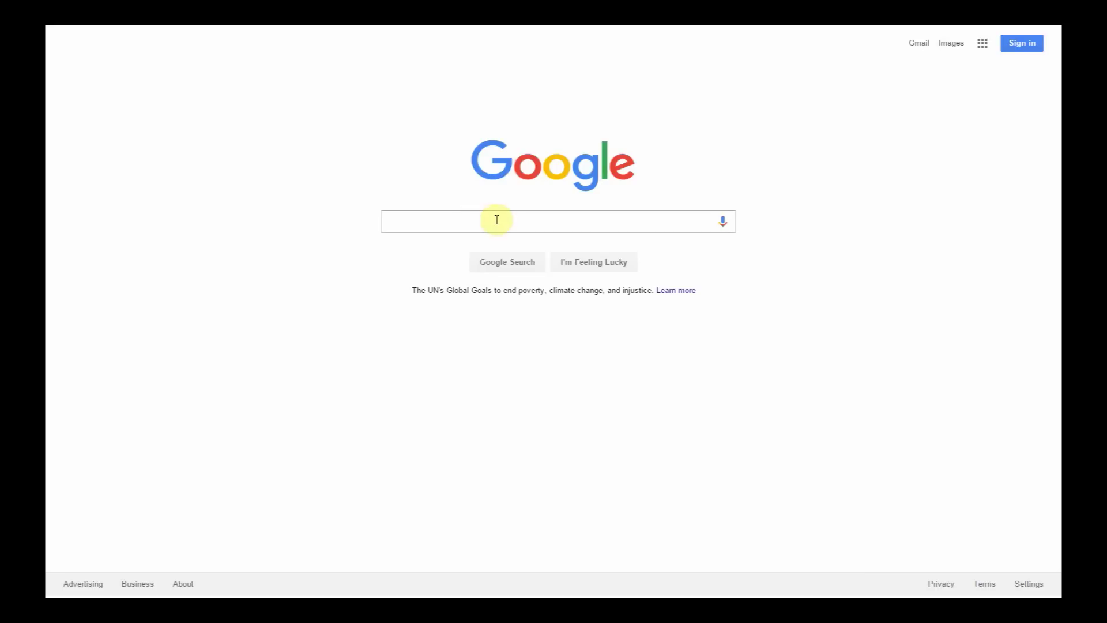
Search Google for "eclipse" and open the Mars Eclipse site at eclipse.org
click(495, 219)
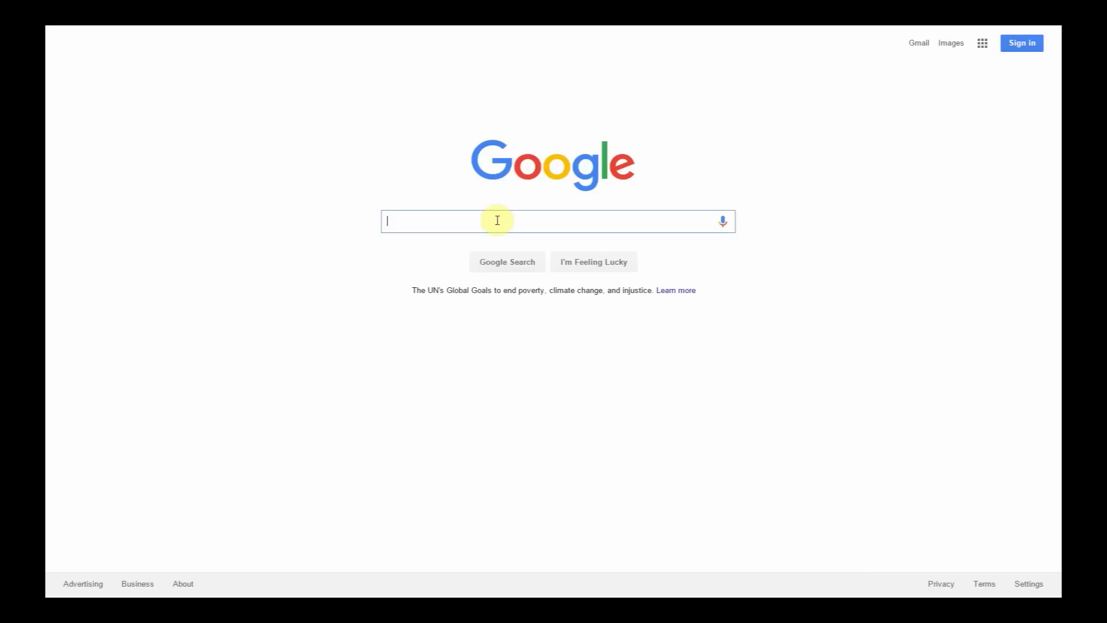
text(eclipse)
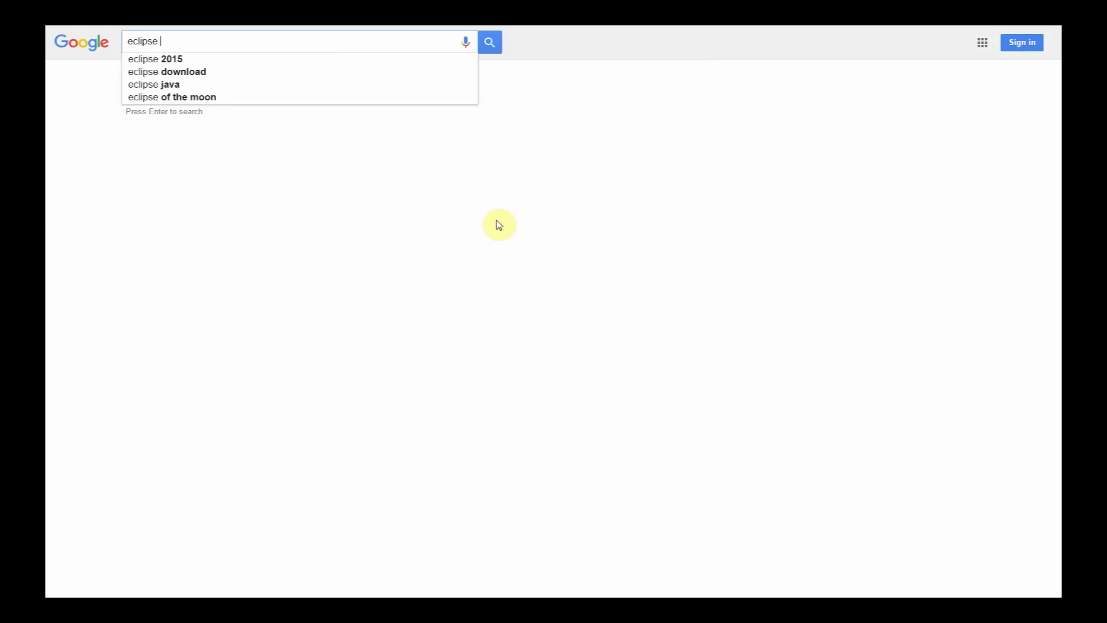
key(Return)
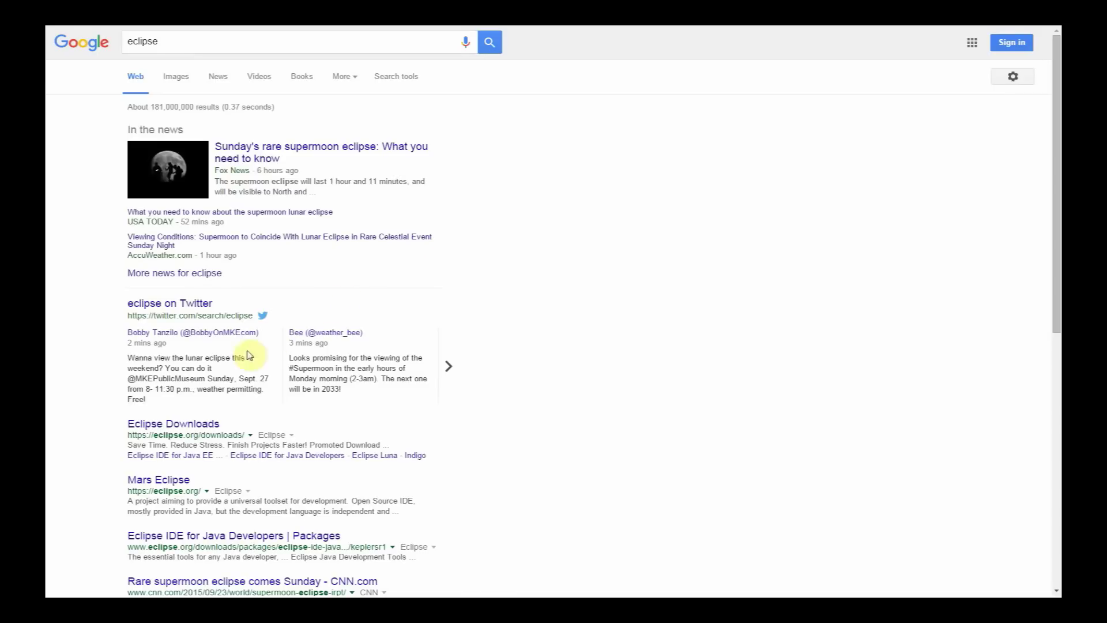
click(171, 479)
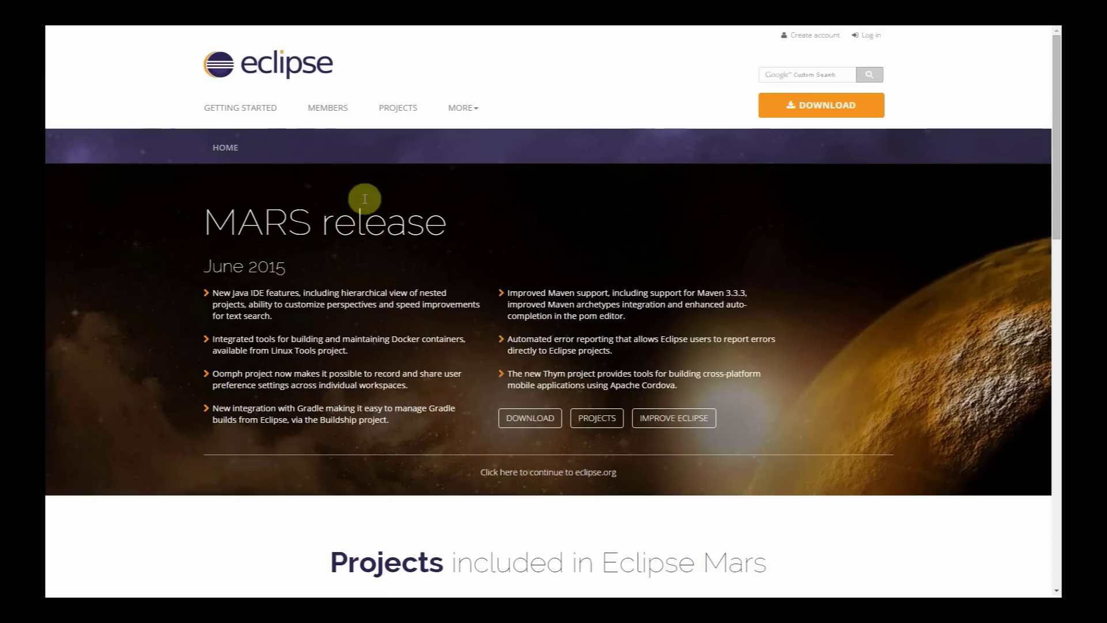
Download the 64-bit Windows Eclipse installer, eclipse-inst-win64.exe, from the suggested mirror
click(818, 114)
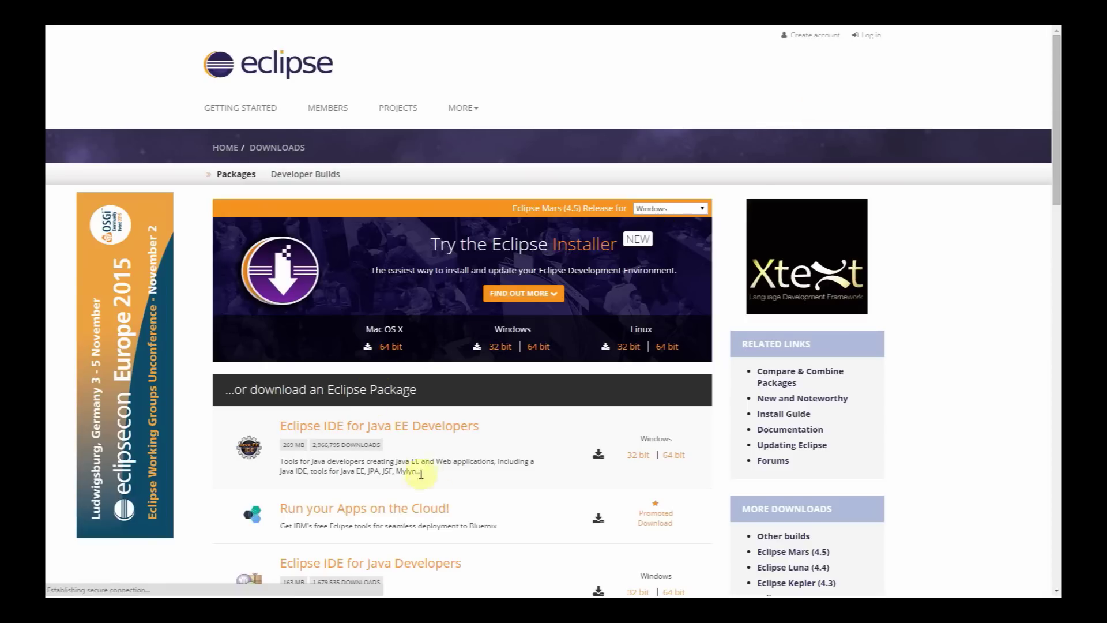
click(541, 348)
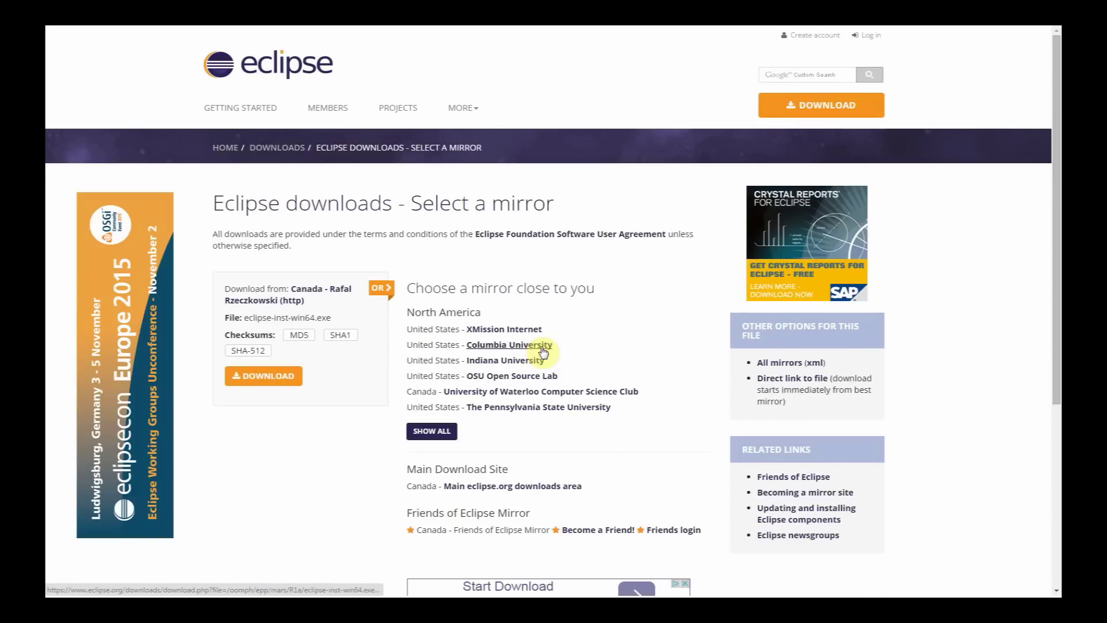
click(276, 377)
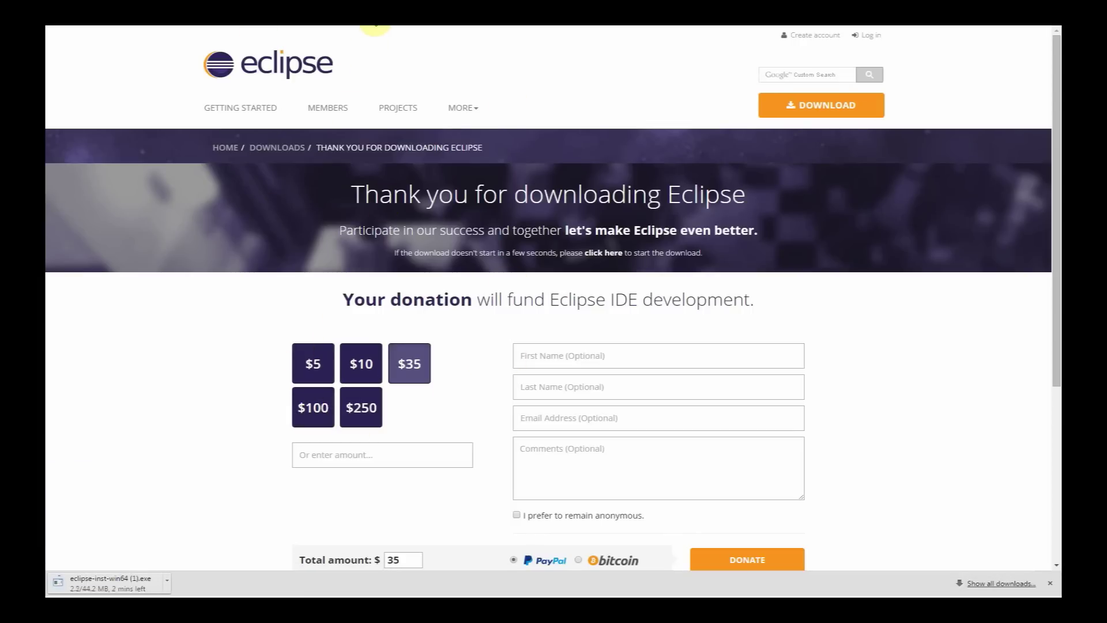
Go back to google.com and search for "java se runtime"
click(375, 27)
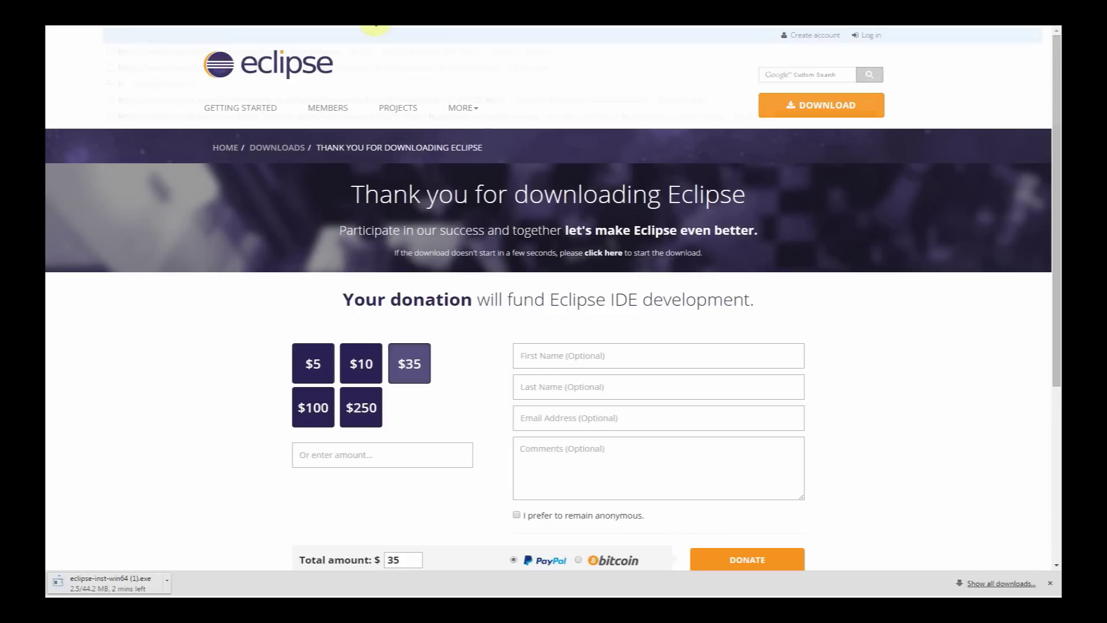
text(http://google.com)
key(Return)
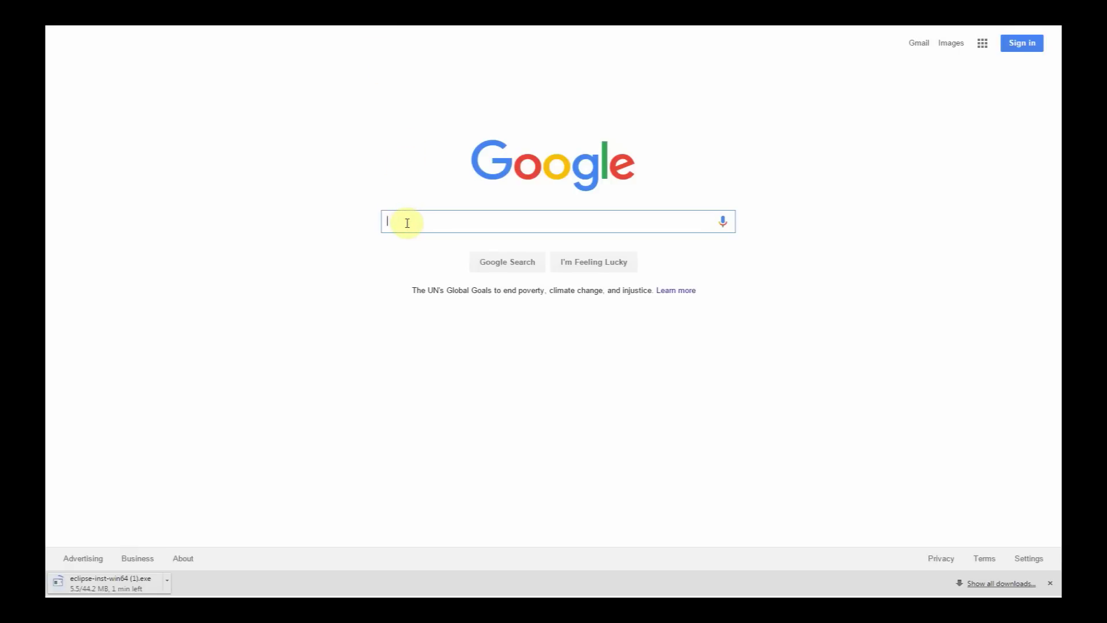
text(java )
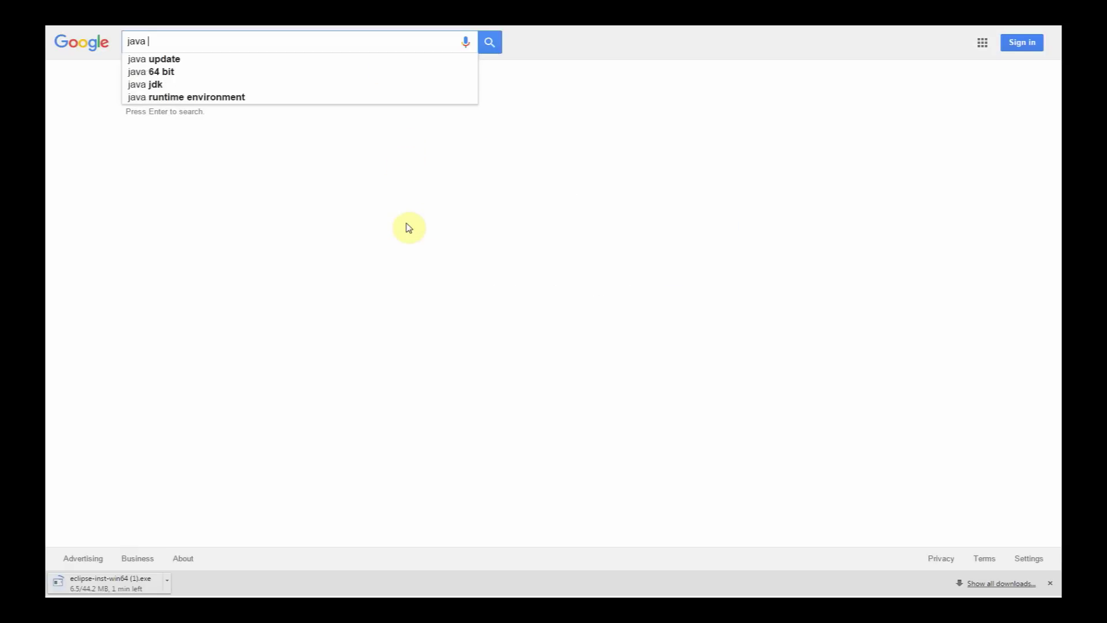
text(se runtime)
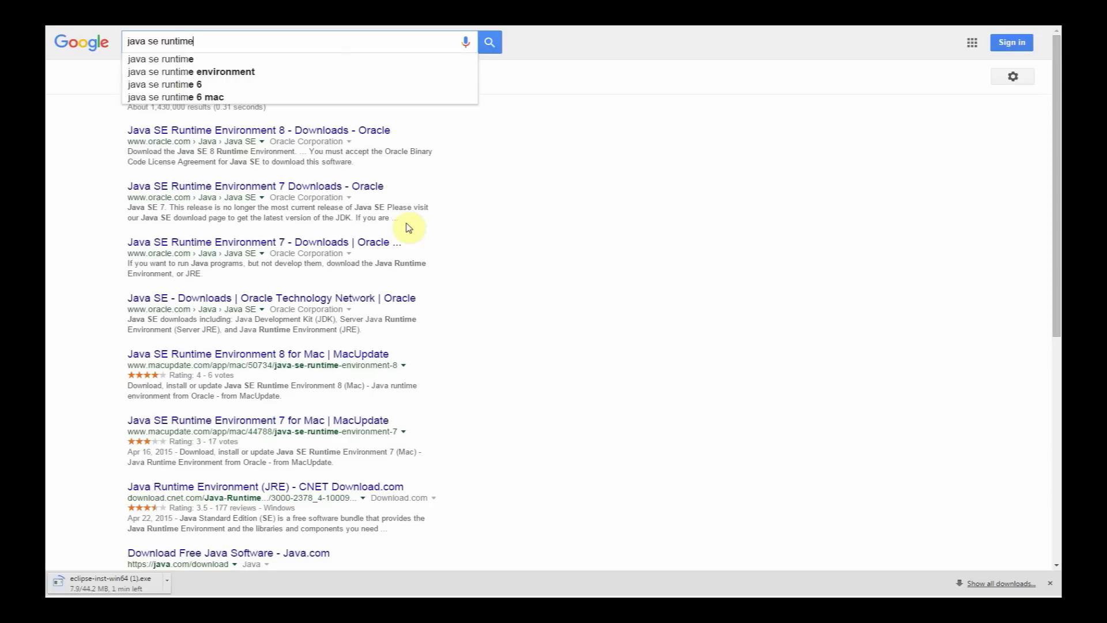
key(Return)
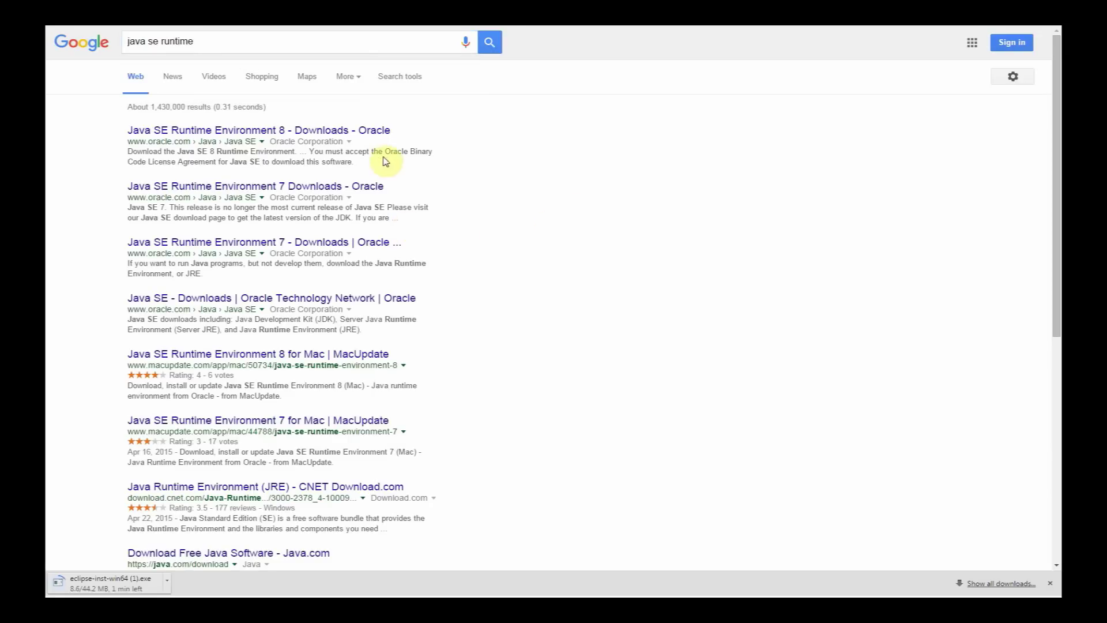
On Oracle's Java SE Runtime Environment 8 downloads page, accept the license agreement and download jre-8u60-windows-x64.exe
click(327, 134)
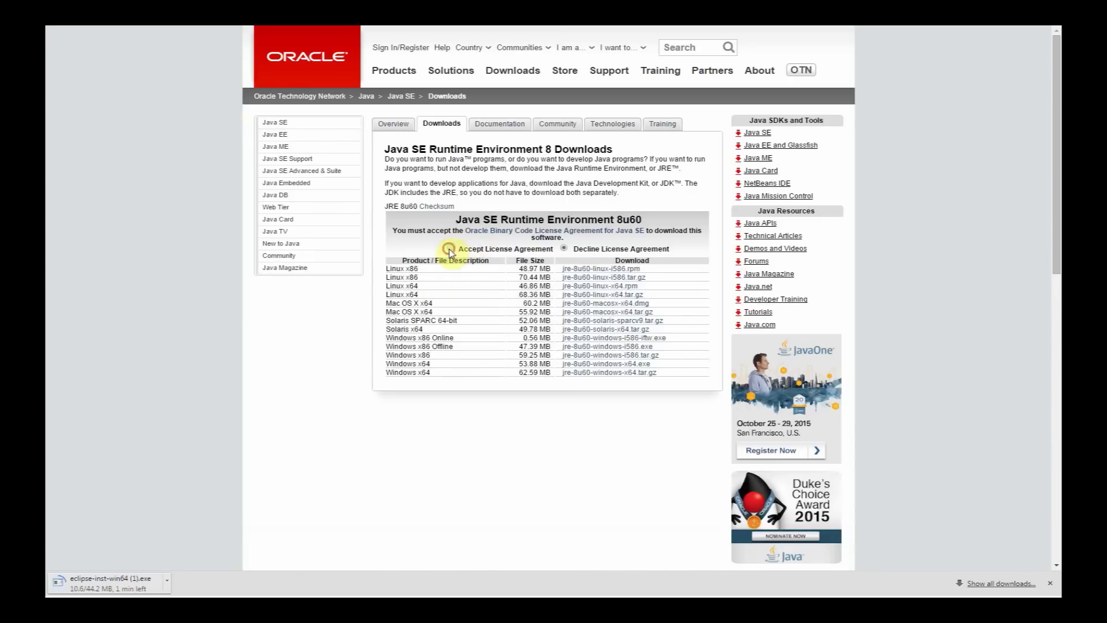
click(449, 248)
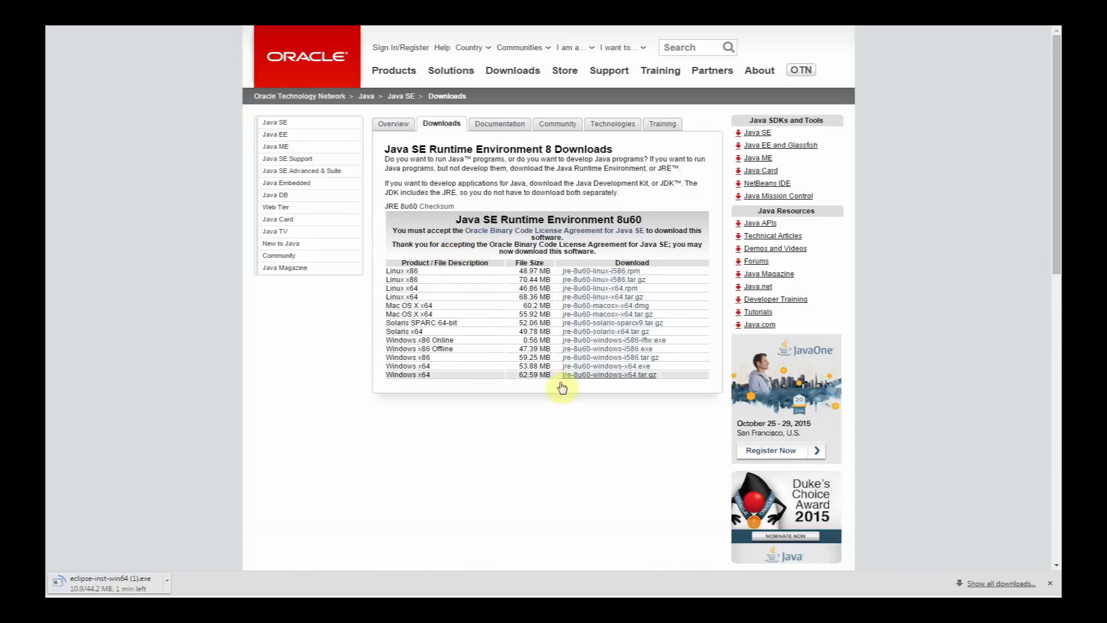
click(587, 367)
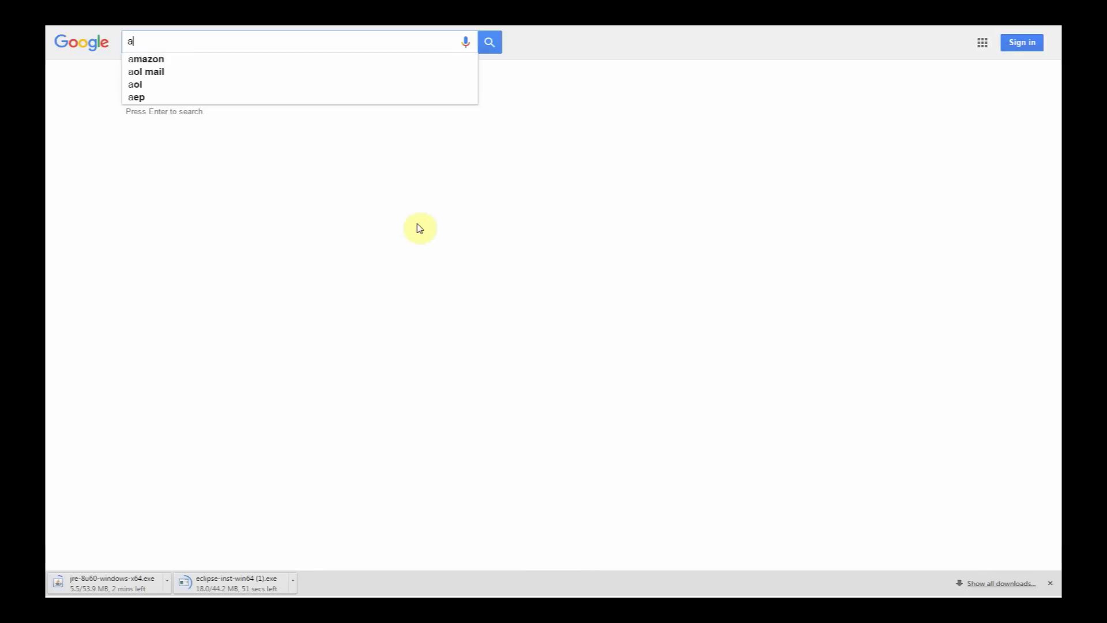
Search Google for "android sdk" and open the Download Android Studio and SDK Tools page
text(ndroid sdk)
key(Return)
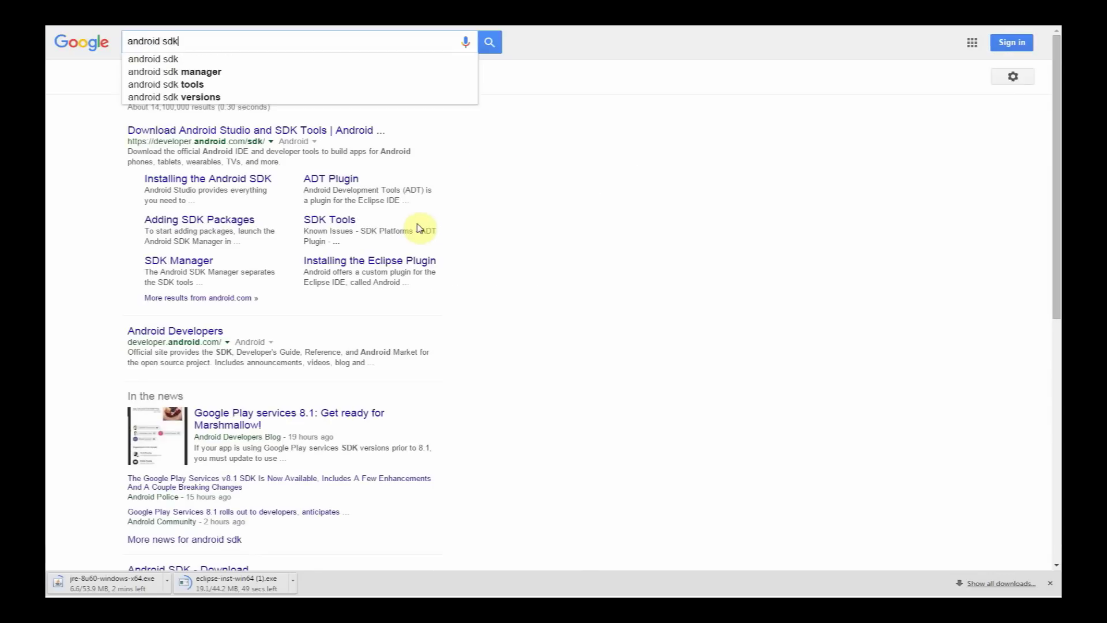
click(339, 131)
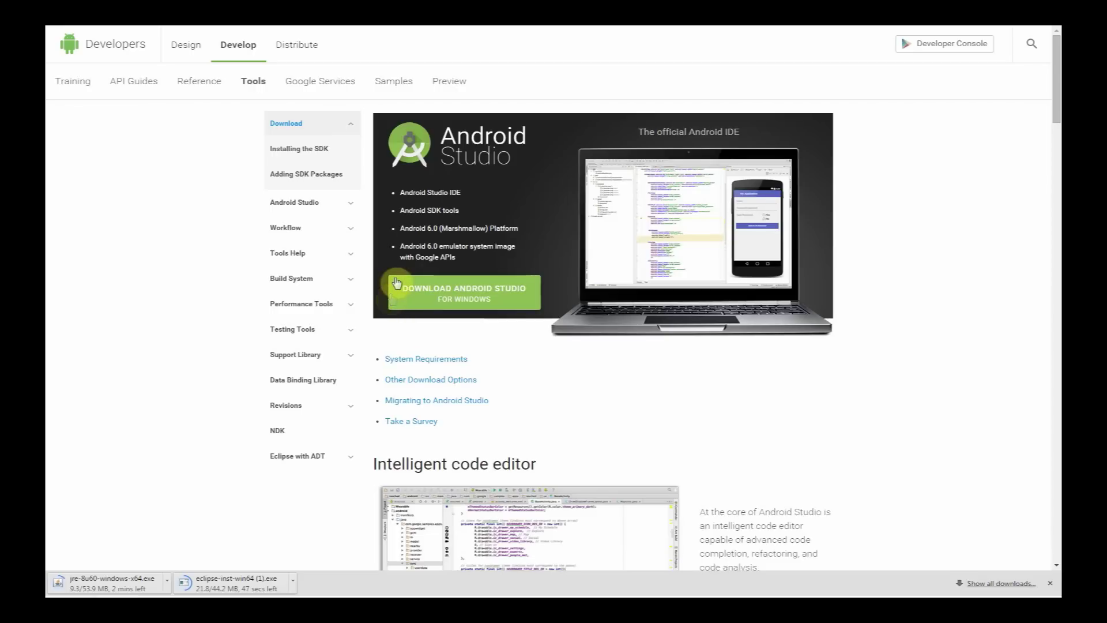
Download the standalone SDK tools installer_r24.3.4-windows.exe, agreeing to the terms and conditions
scroll(563, 349, down, 20)
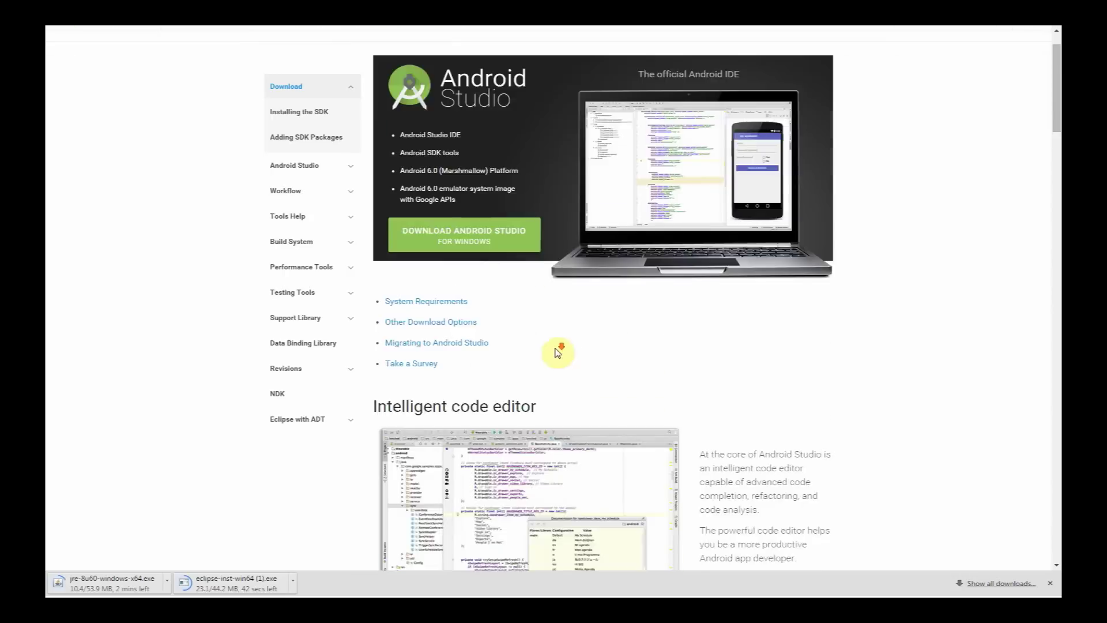
scroll(564, 352, down, 20)
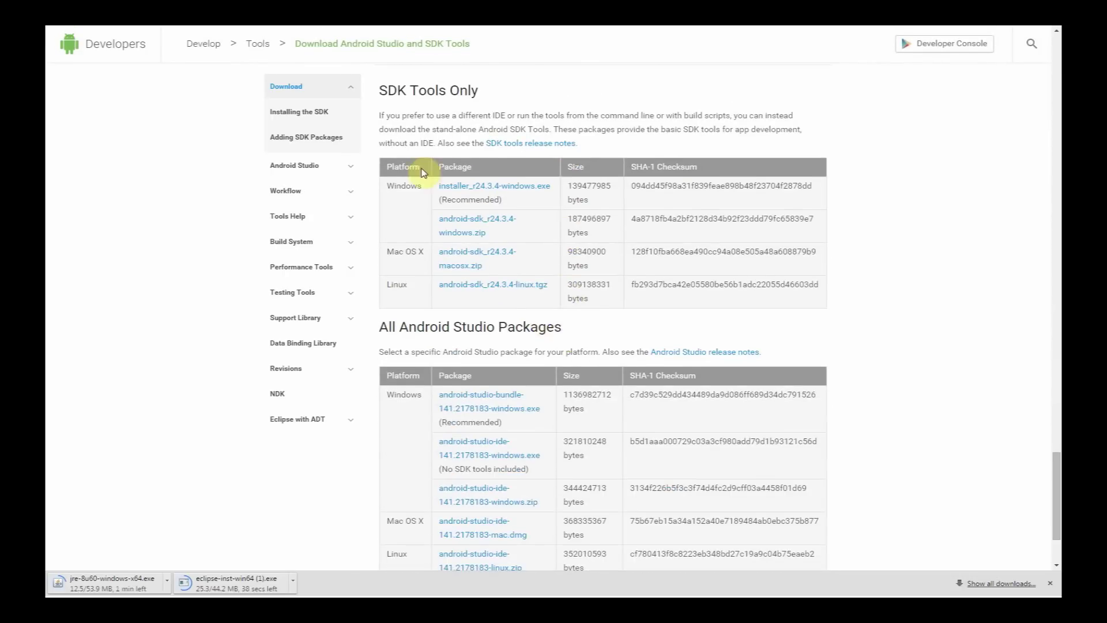
scroll(444, 156, up, 1)
drag(381, 148, 478, 149)
click(639, 205)
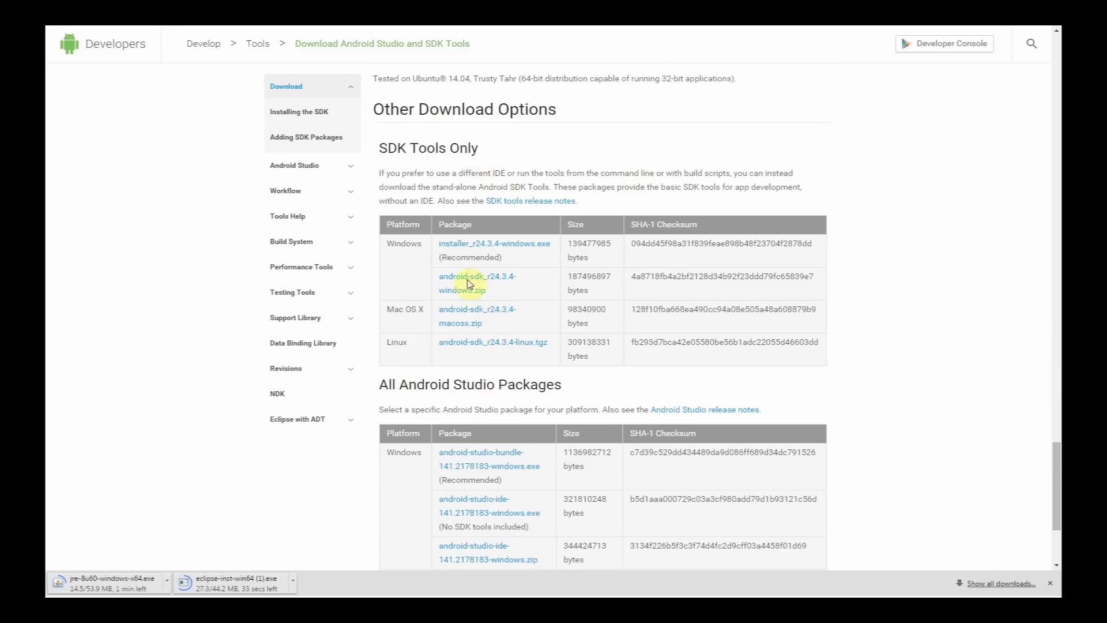
click(540, 245)
click(383, 411)
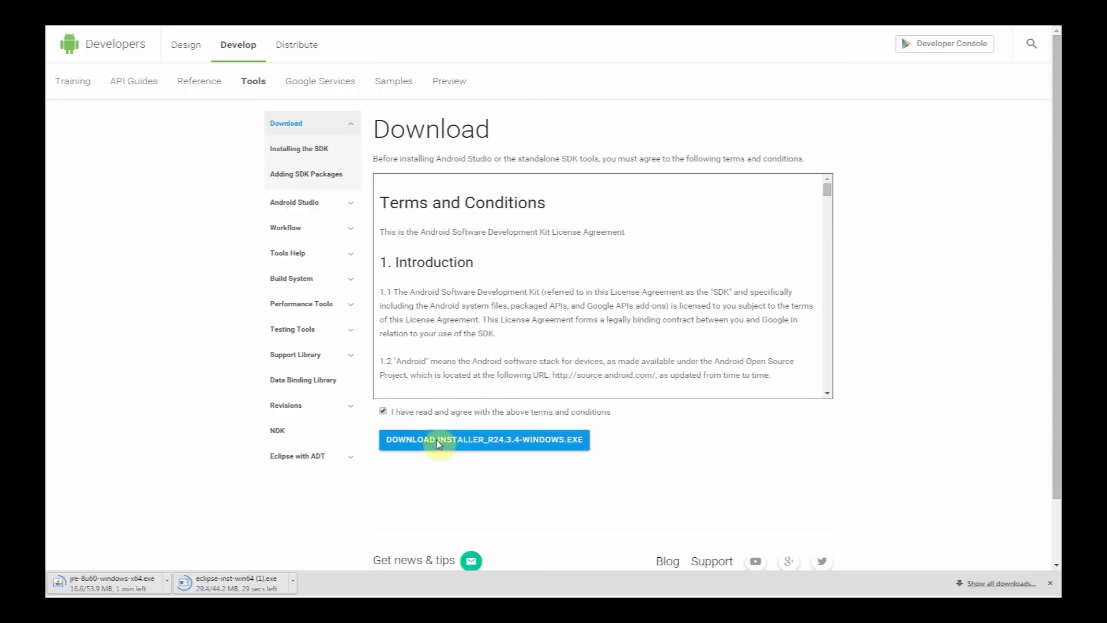
click(439, 441)
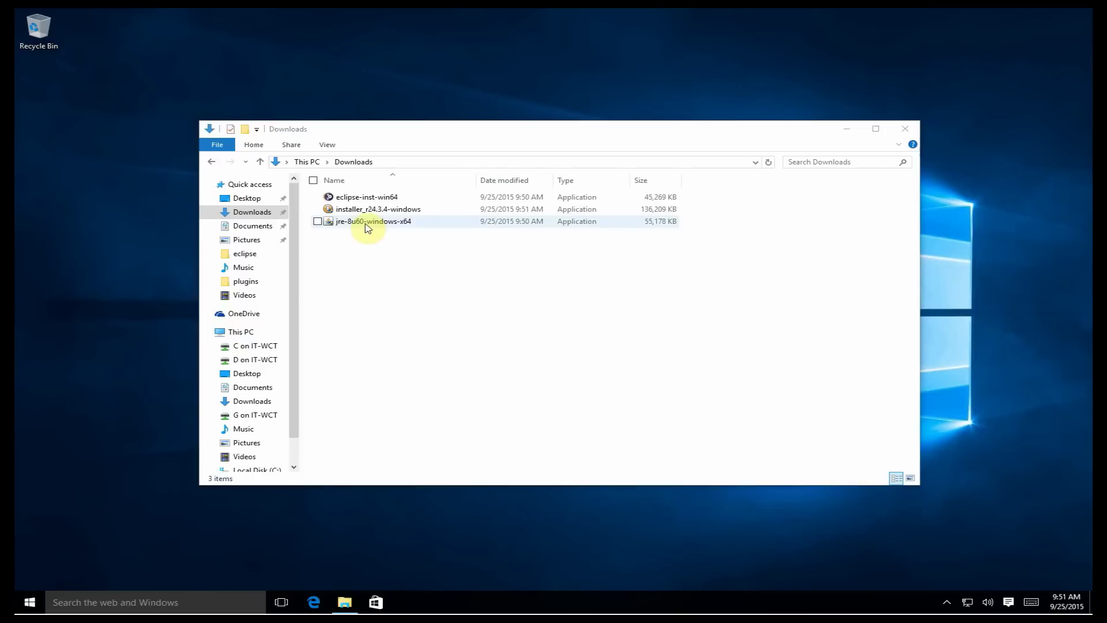
Run jre-8u60-windows-x64 from the Downloads folder, allow it to make changes, and install Java in the default location
click(367, 226)
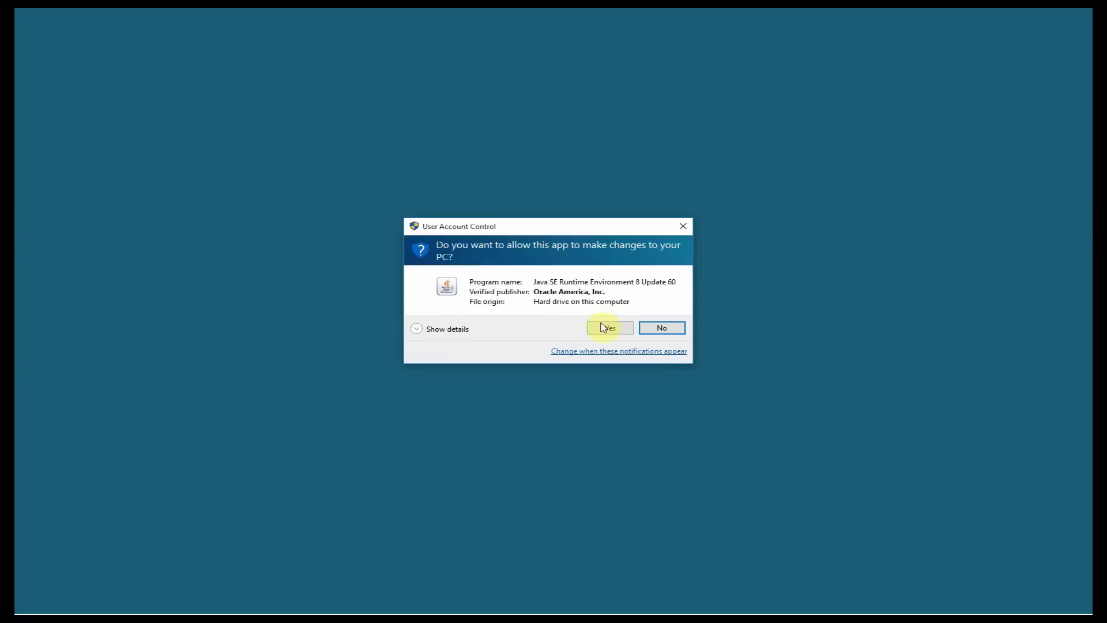
click(607, 328)
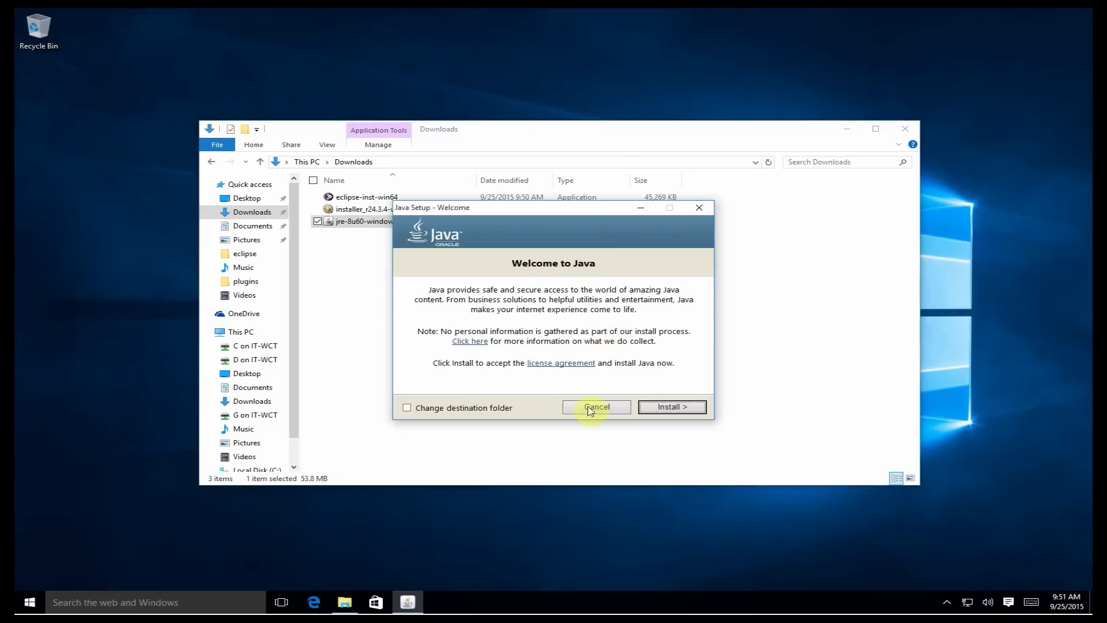
click(671, 407)
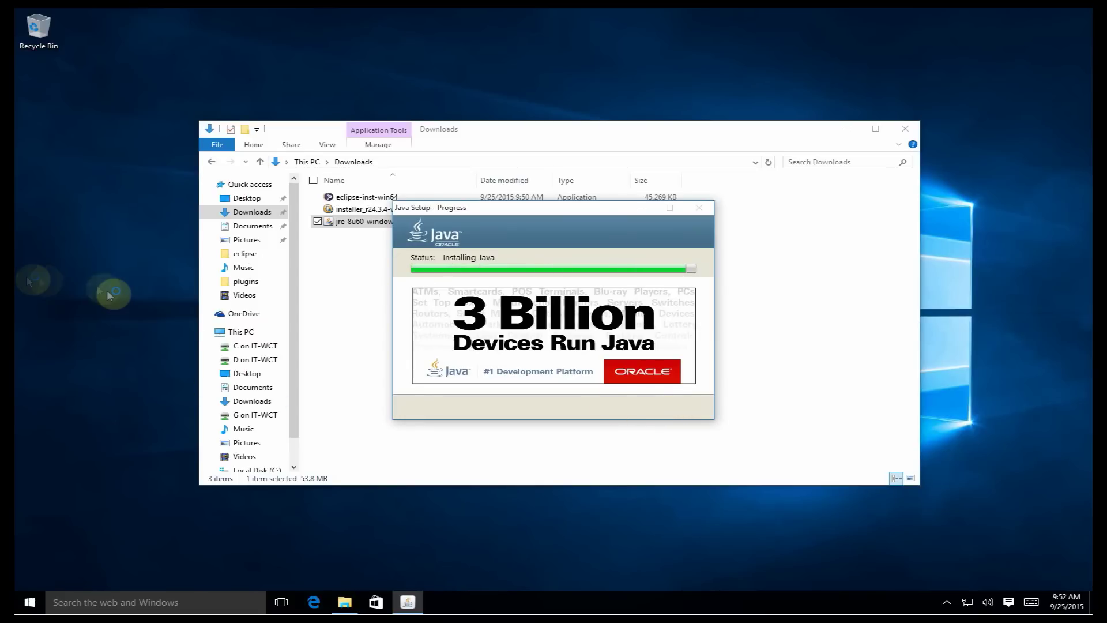
click(682, 407)
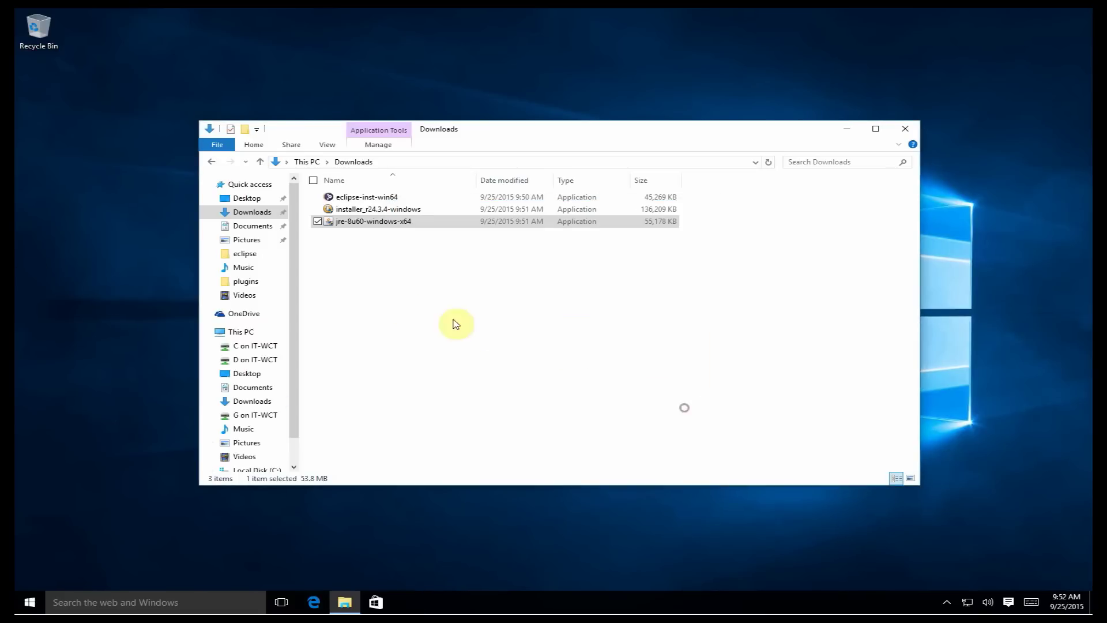
Try to install Eclipse IDE for Java Developers into C:\Program Files\java-mars using eclipse-inst-win64, then close the installer
click(387, 280)
double_click(363, 197)
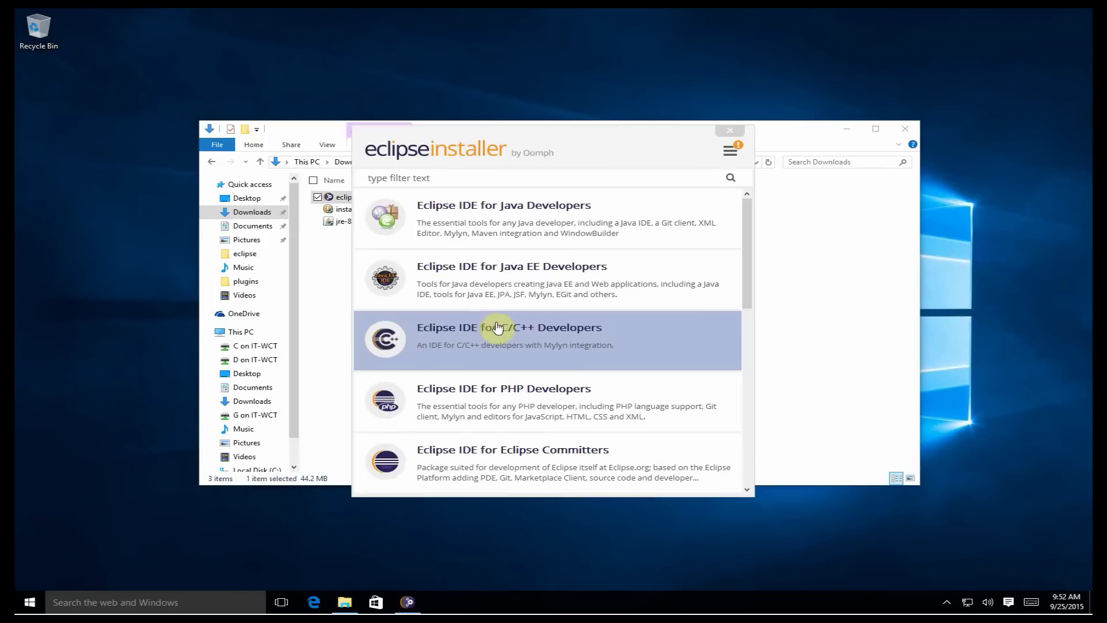
click(519, 208)
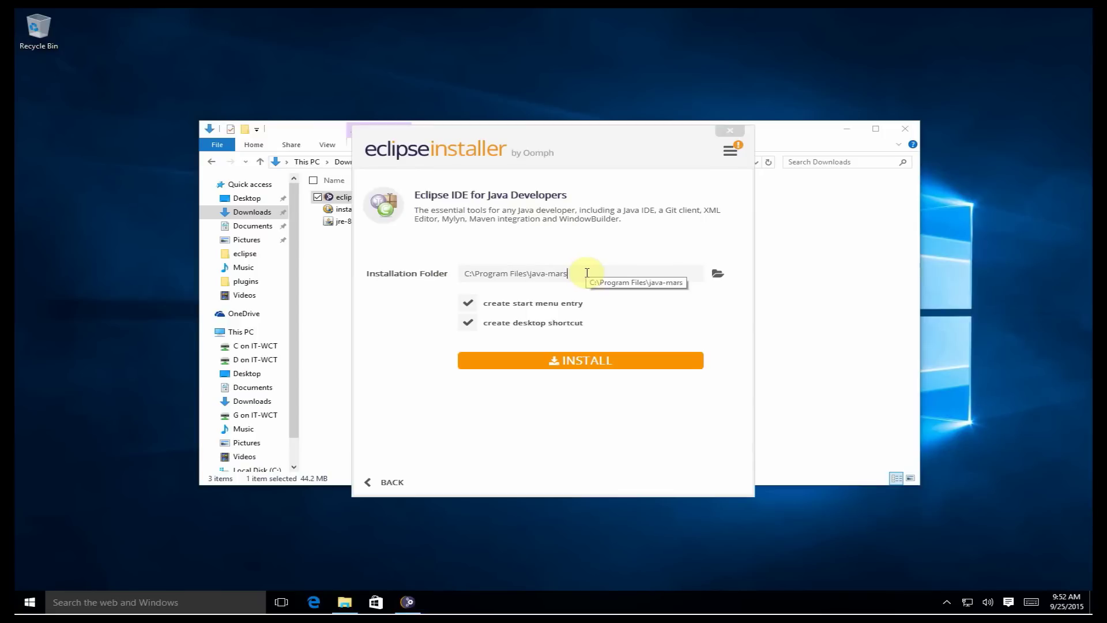
drag(587, 273, 452, 273)
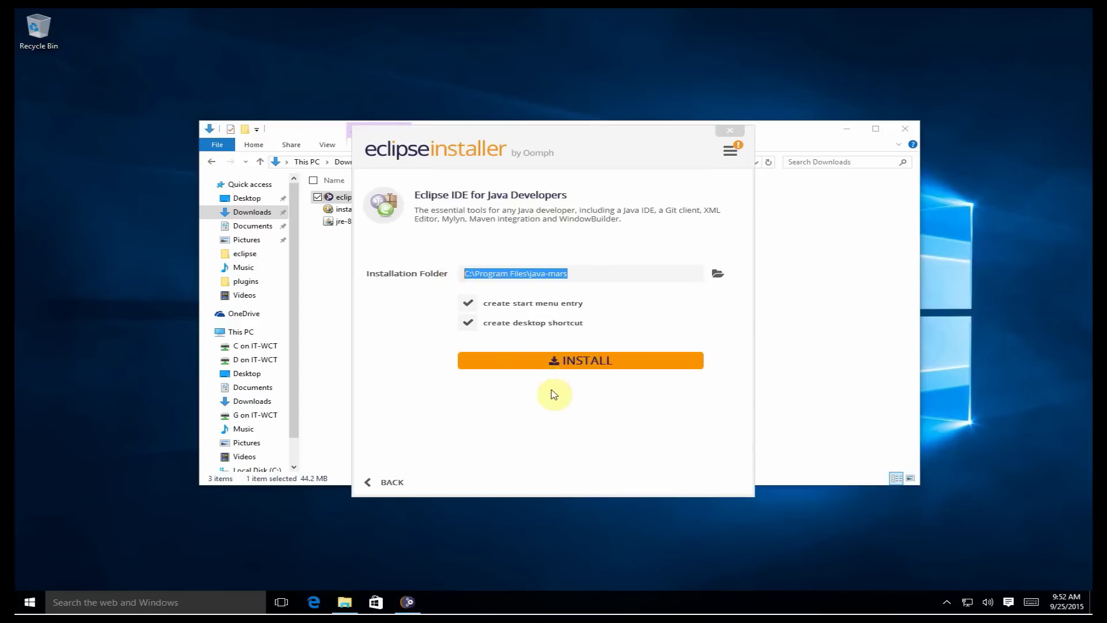
click(580, 367)
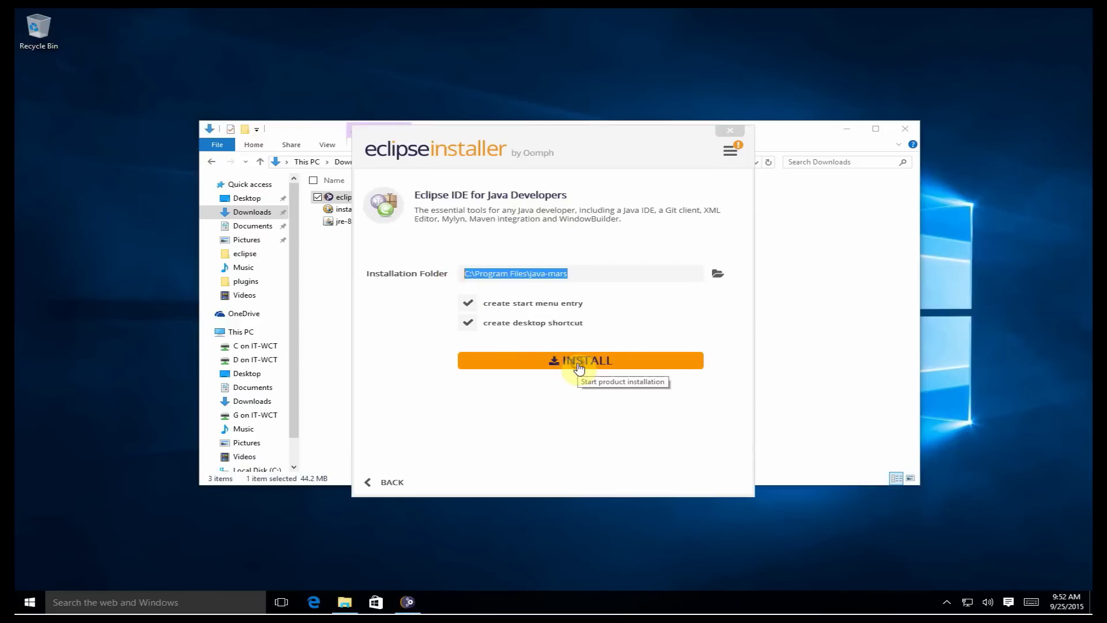
click(579, 367)
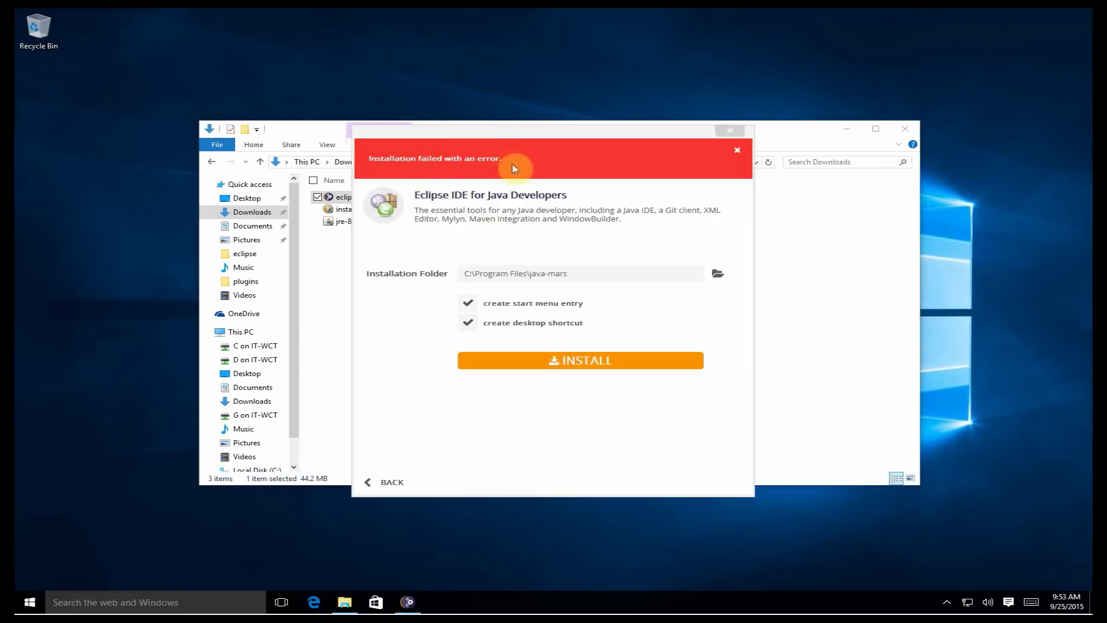
click(730, 133)
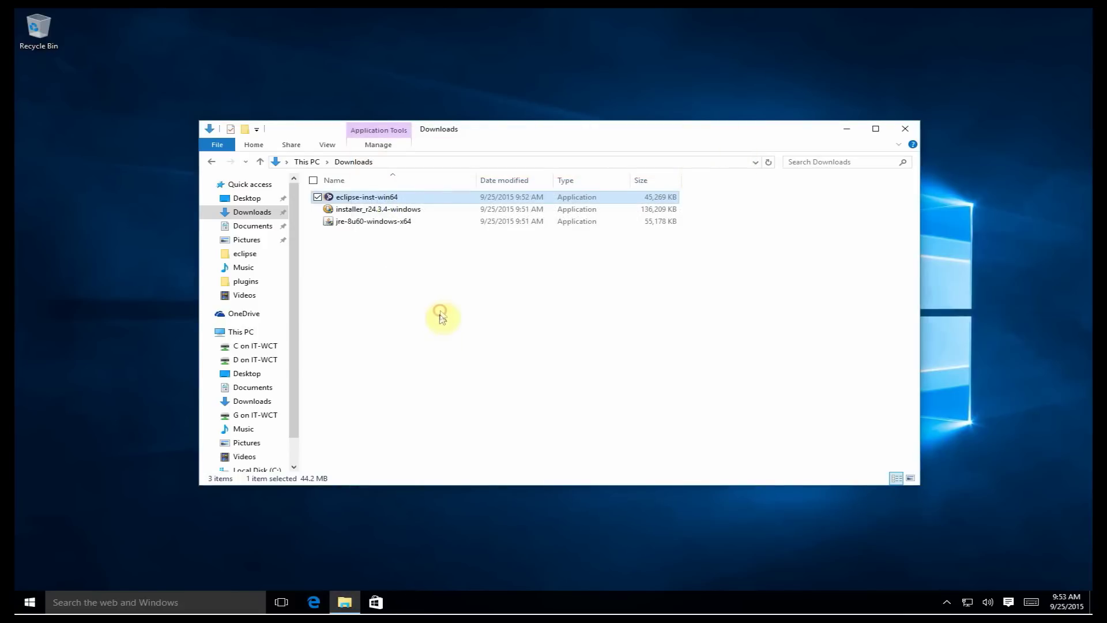
Run eclipse-inst-win64 from the Downloads folder as administrator and allow it to make changes to the PC
click(440, 318)
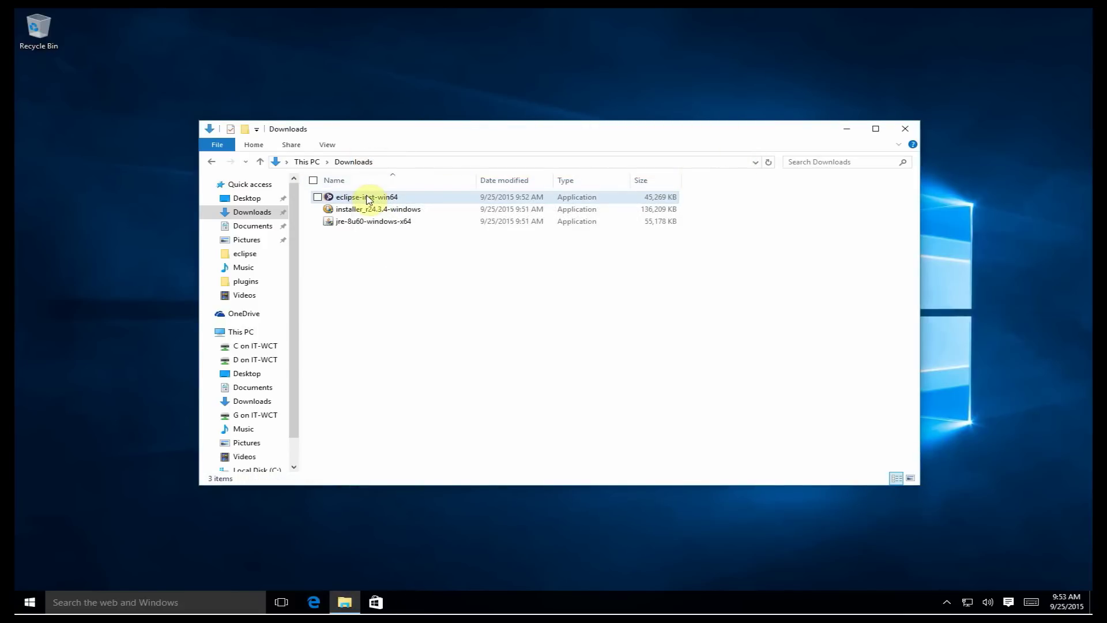
right_click(367, 198)
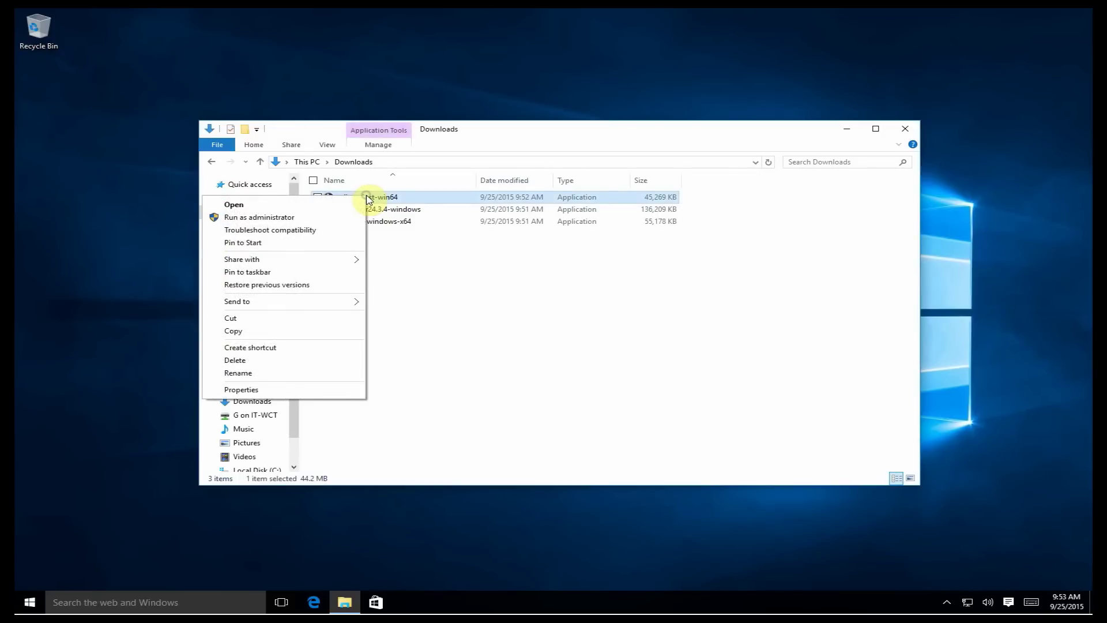
click(286, 218)
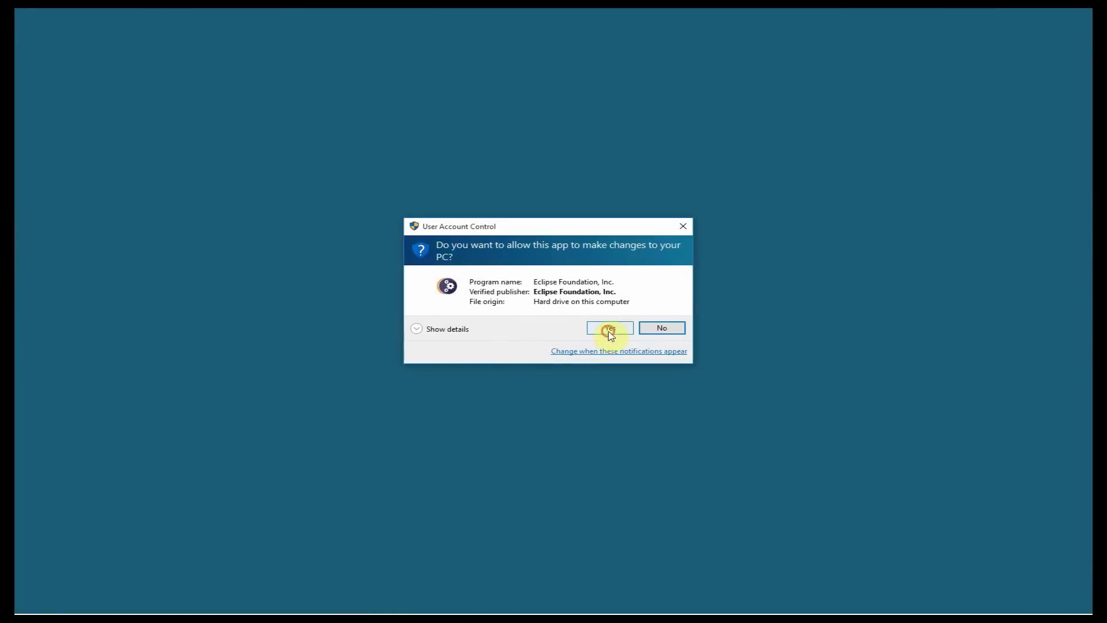
click(610, 329)
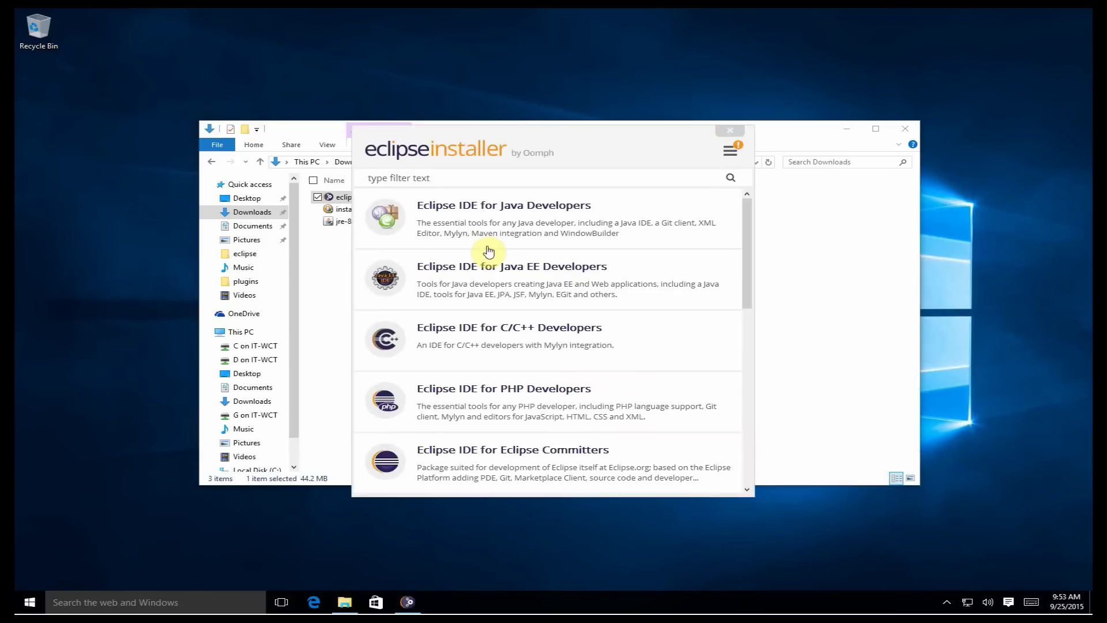
Install Eclipse IDE for Java Developers into C:\Program Files\java-mars, then exit the installer without launching Eclipse
click(467, 203)
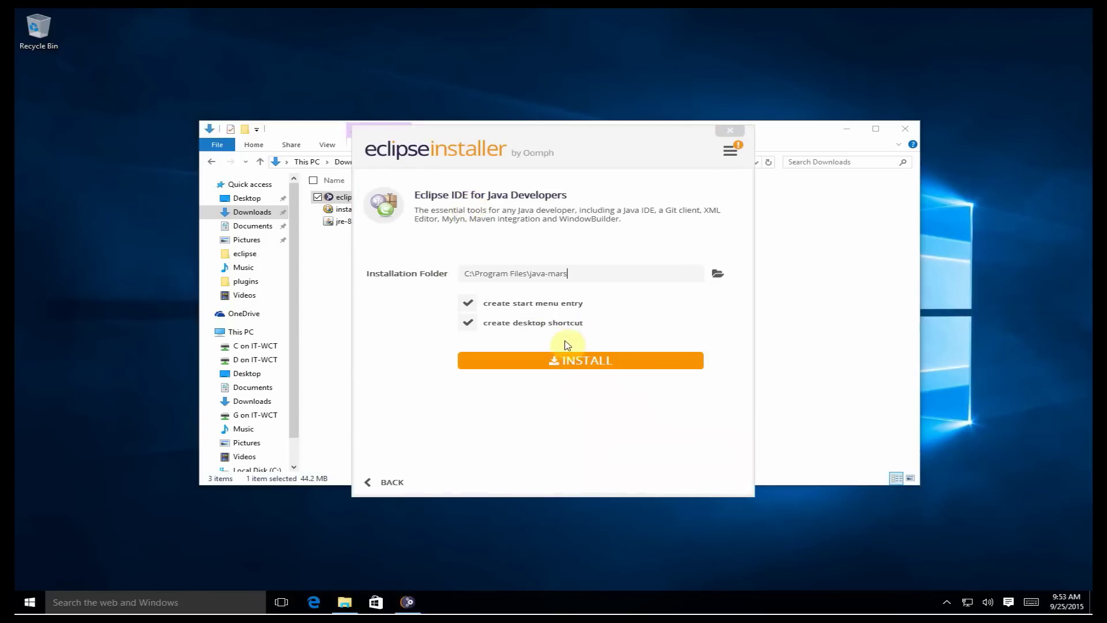
drag(585, 271, 447, 272)
click(600, 271)
click(607, 360)
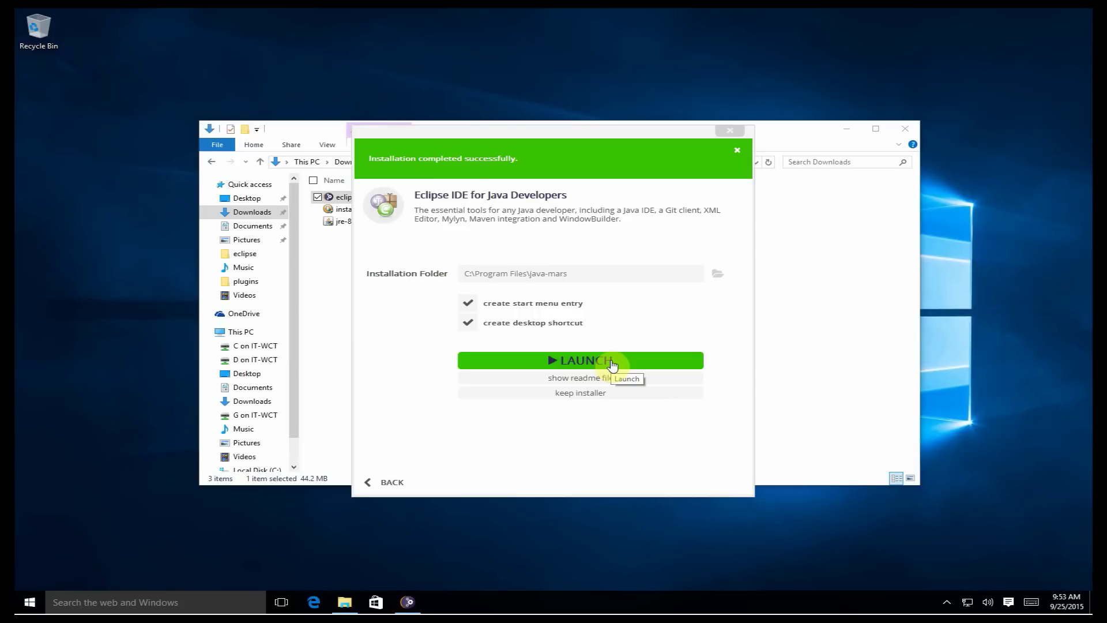
click(731, 134)
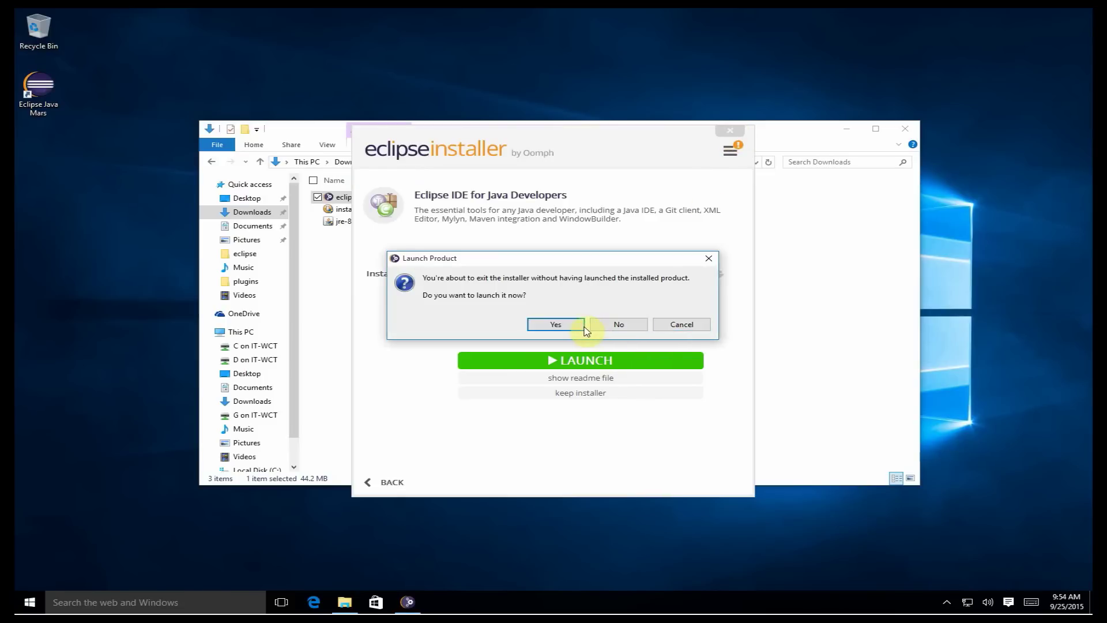
click(623, 325)
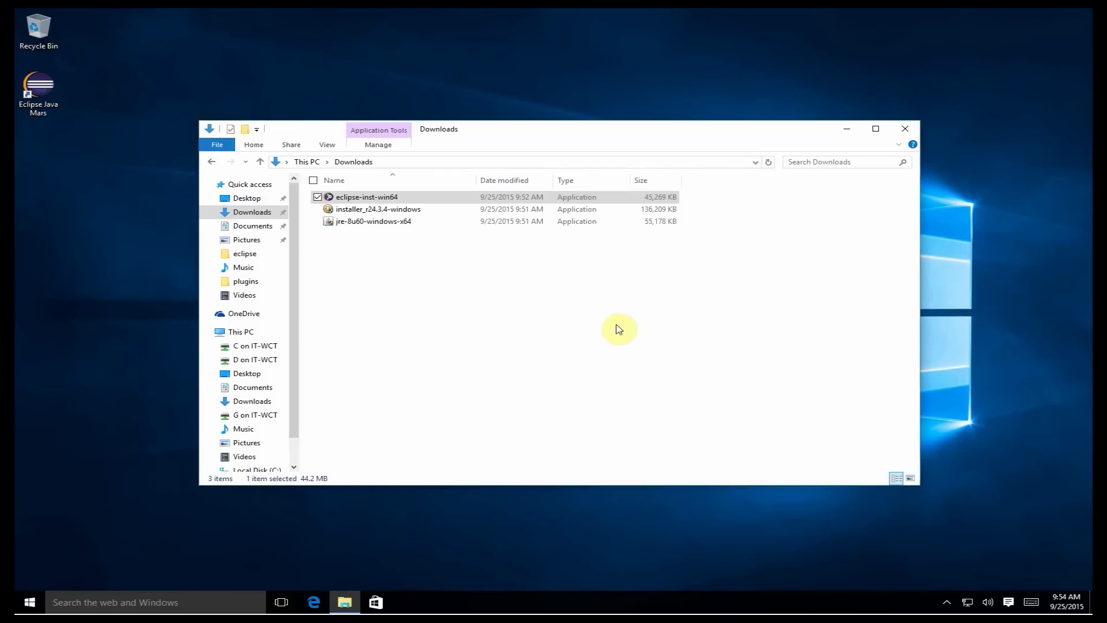
Run installer_r24.3.4-windows, allow it to make changes, and choose to install Android SDK Tools for anyone using this computer
click(353, 212)
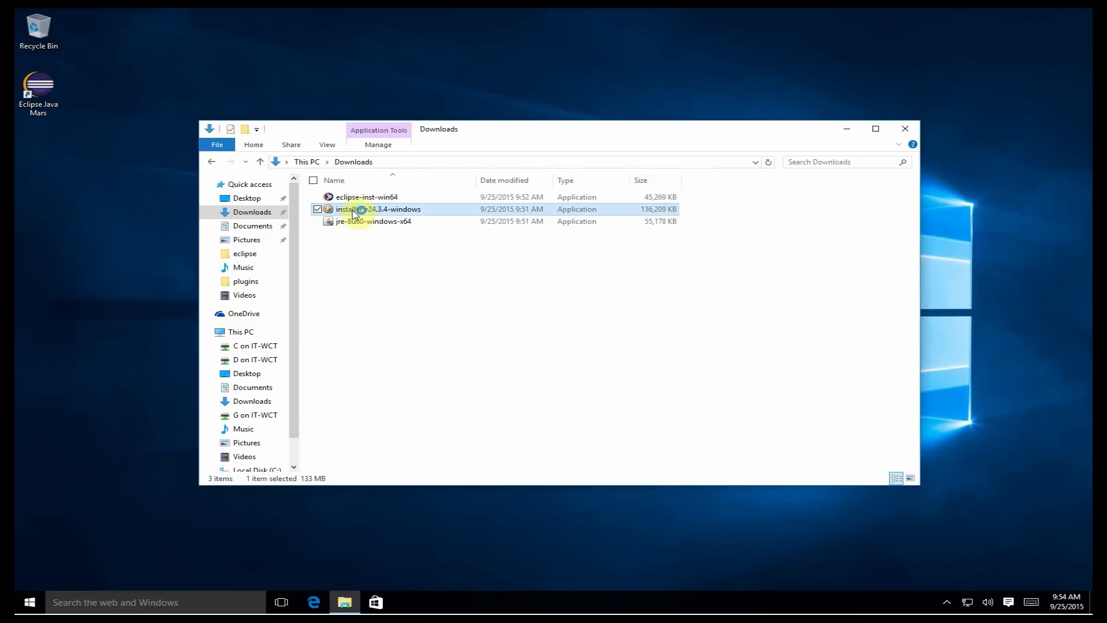
double_click(353, 212)
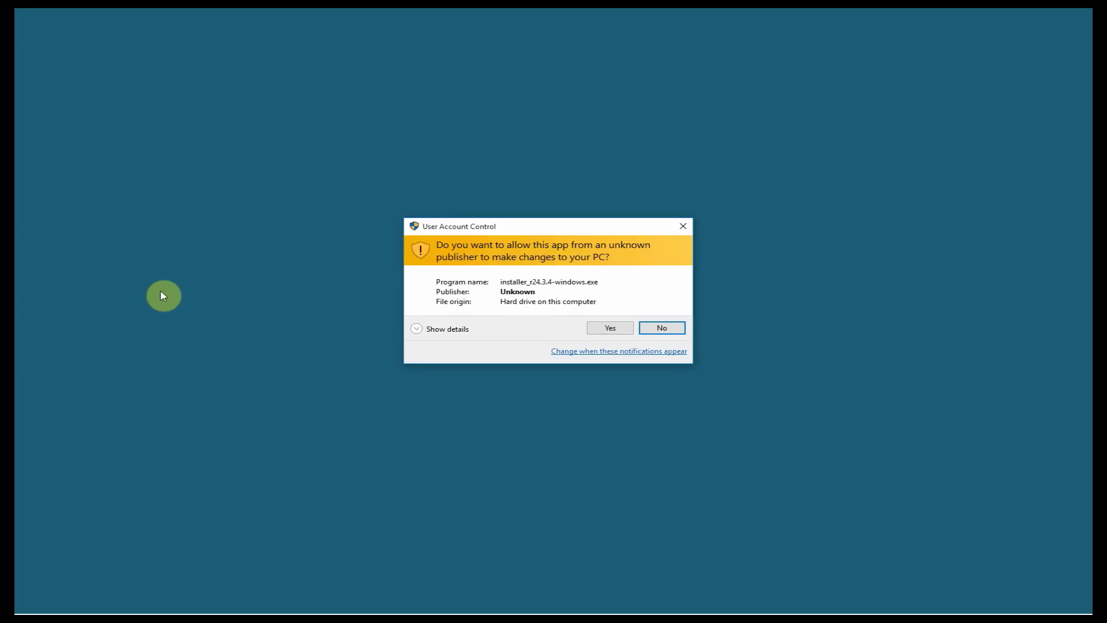
click(610, 328)
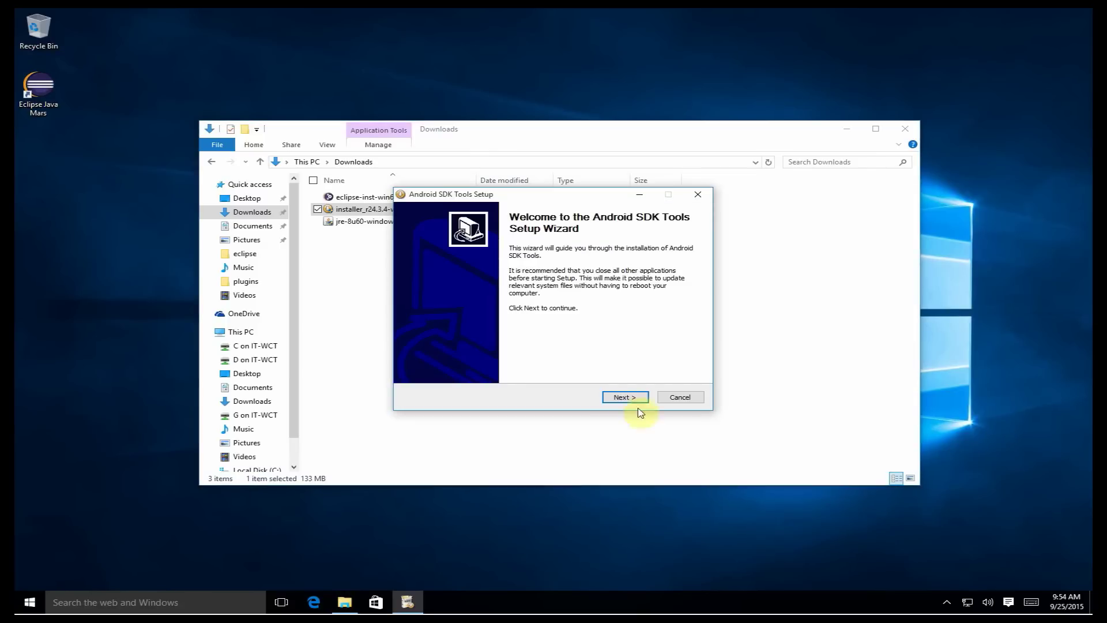
click(624, 396)
click(631, 400)
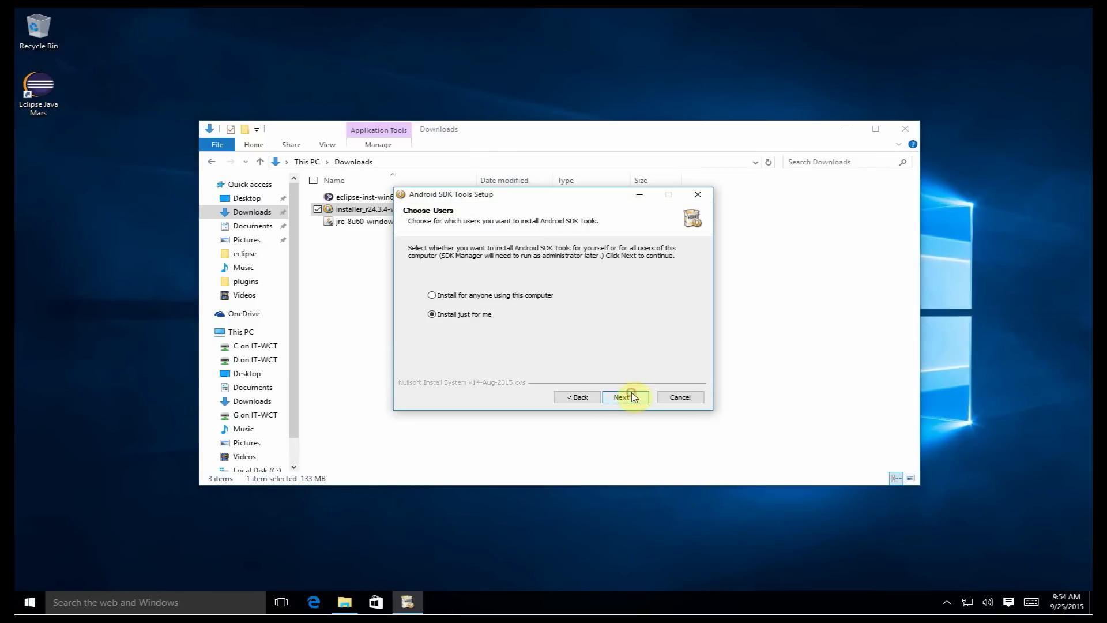
click(471, 296)
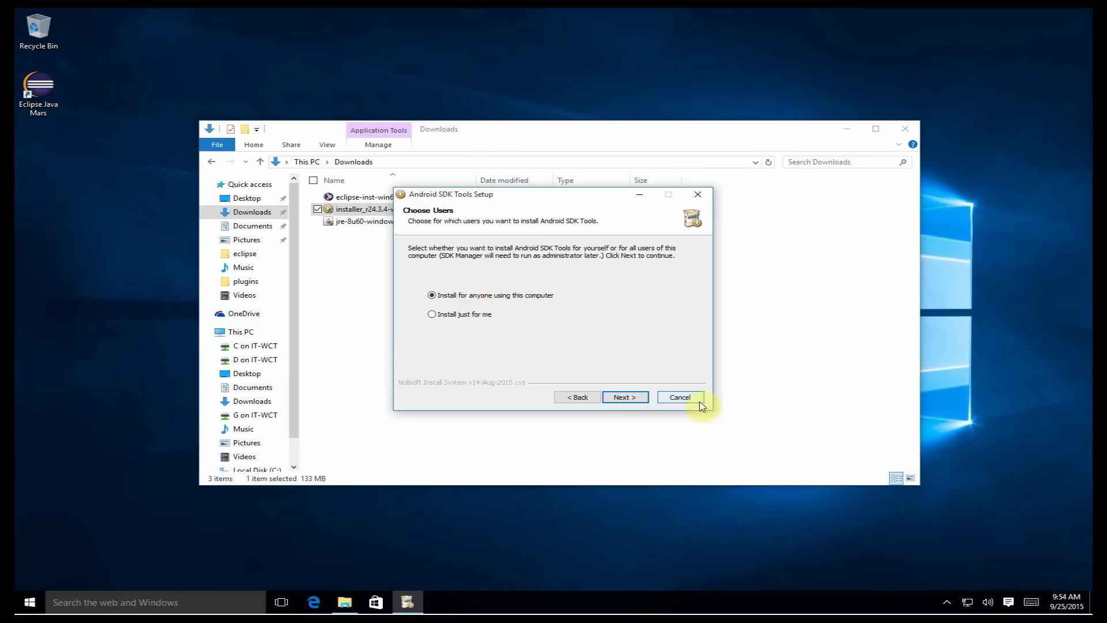
click(640, 398)
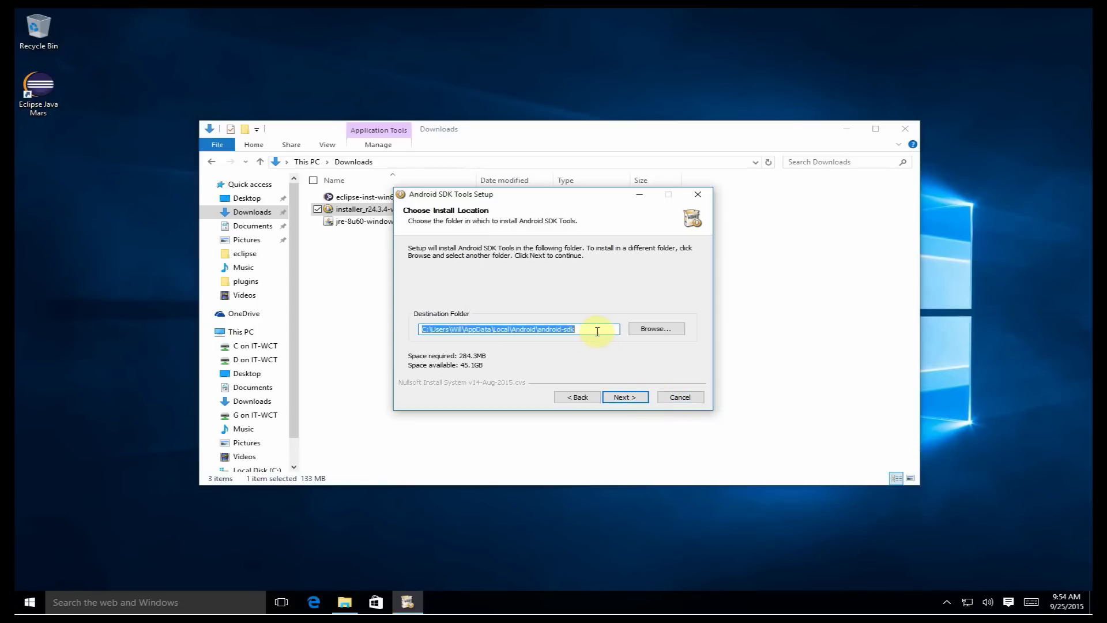
Set the Android SDK Tools destination folder to C:\Program Files\java-mars\android-sdk and accept the location
drag(597, 331, 409, 335)
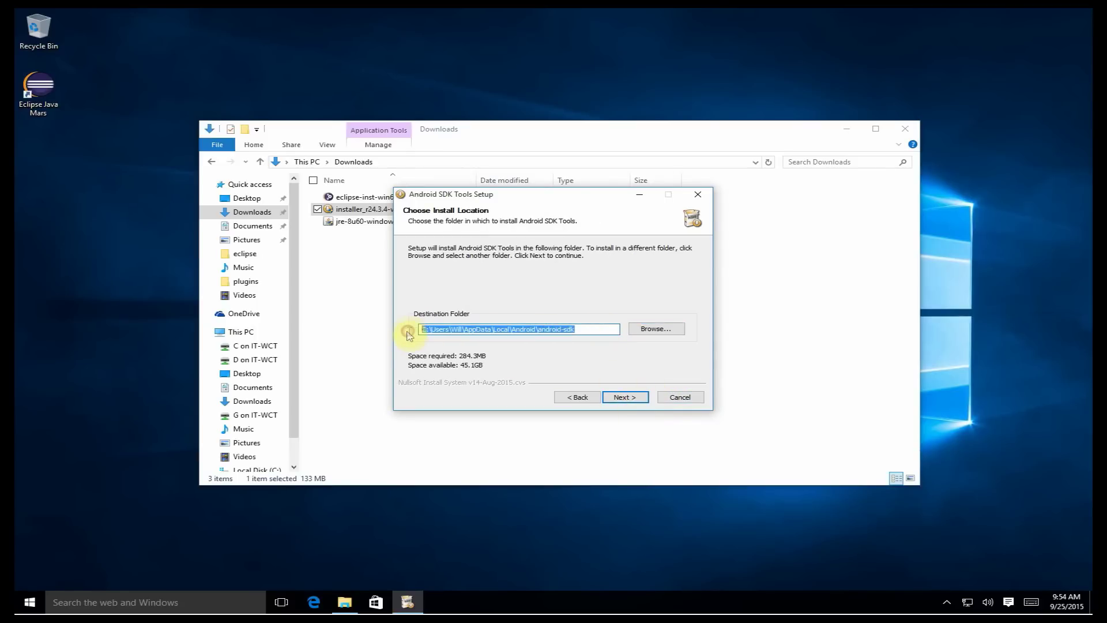
text(C:\Pro)
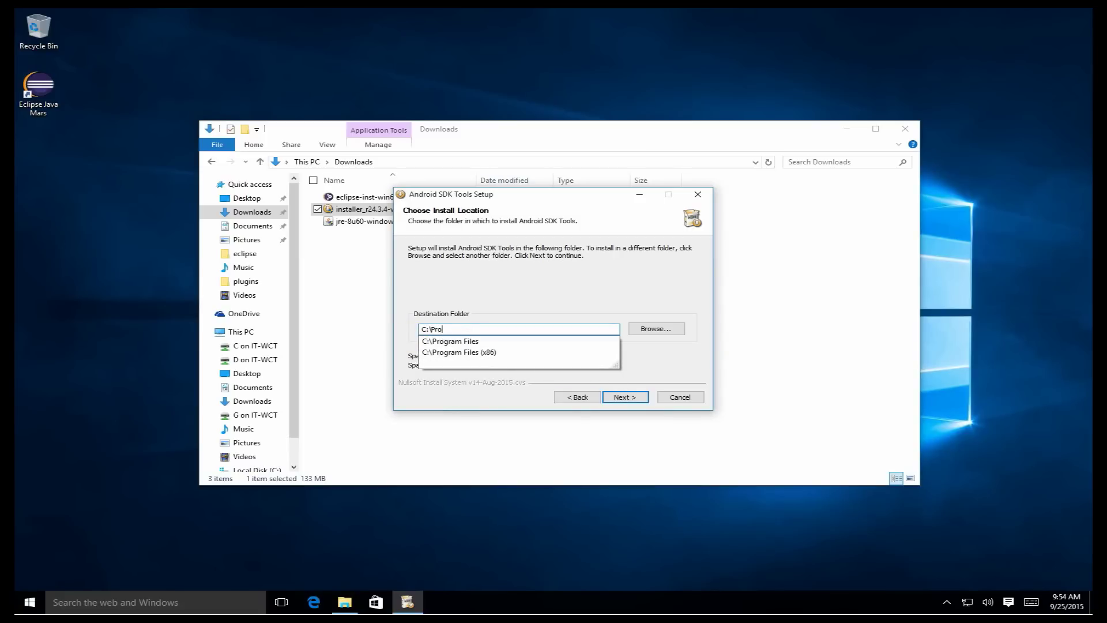
key(Down)
text(\)
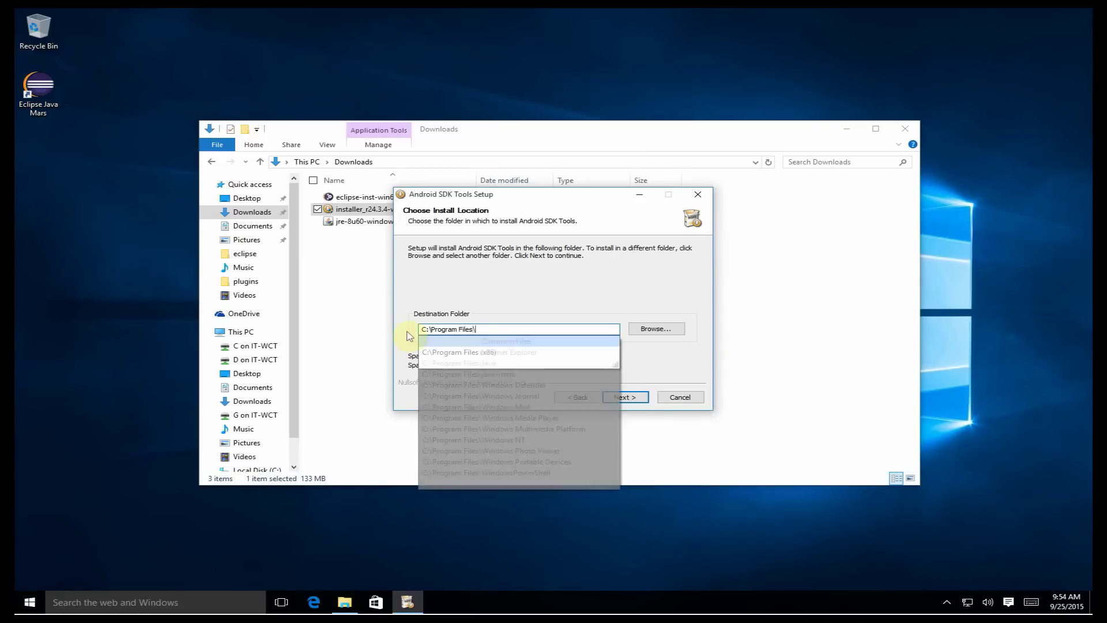
text(java-)
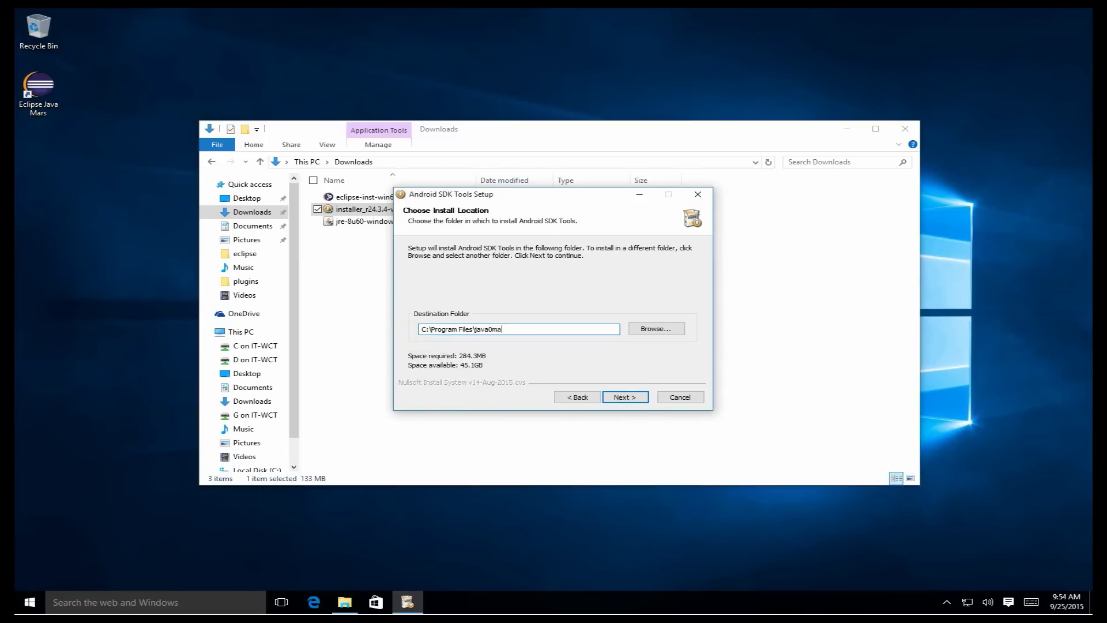
key(Down)
text(\)
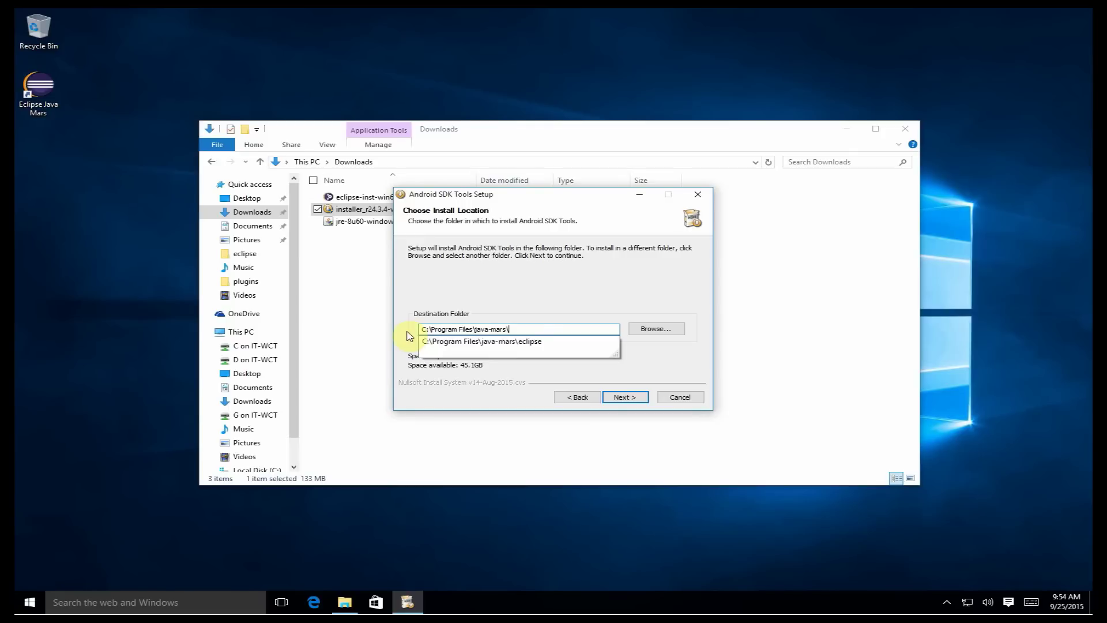
text(android-sdk)
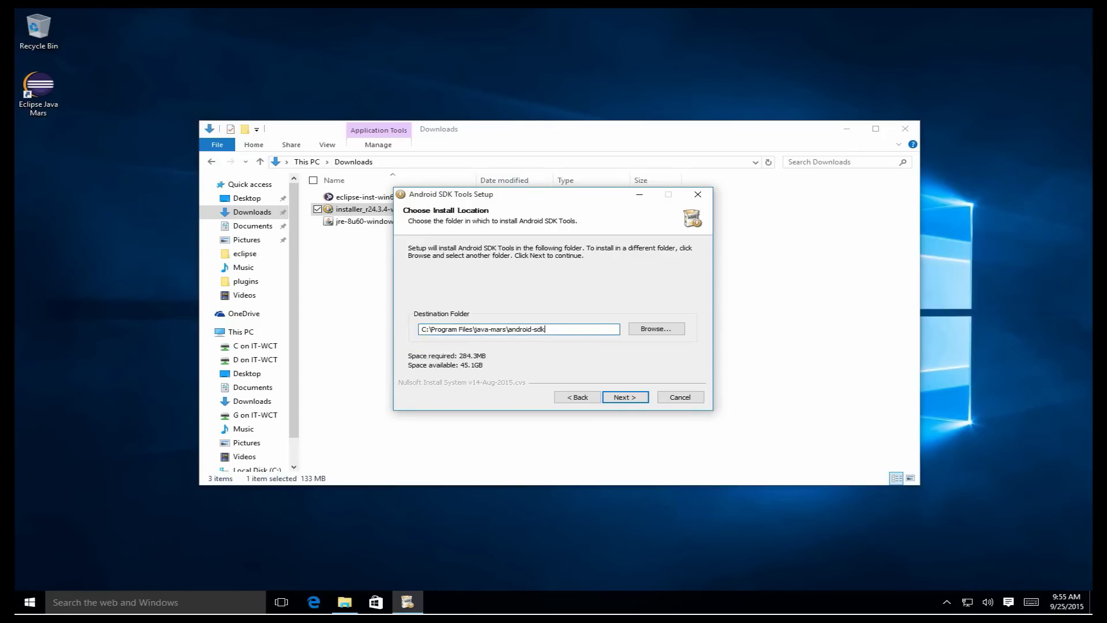
click(633, 399)
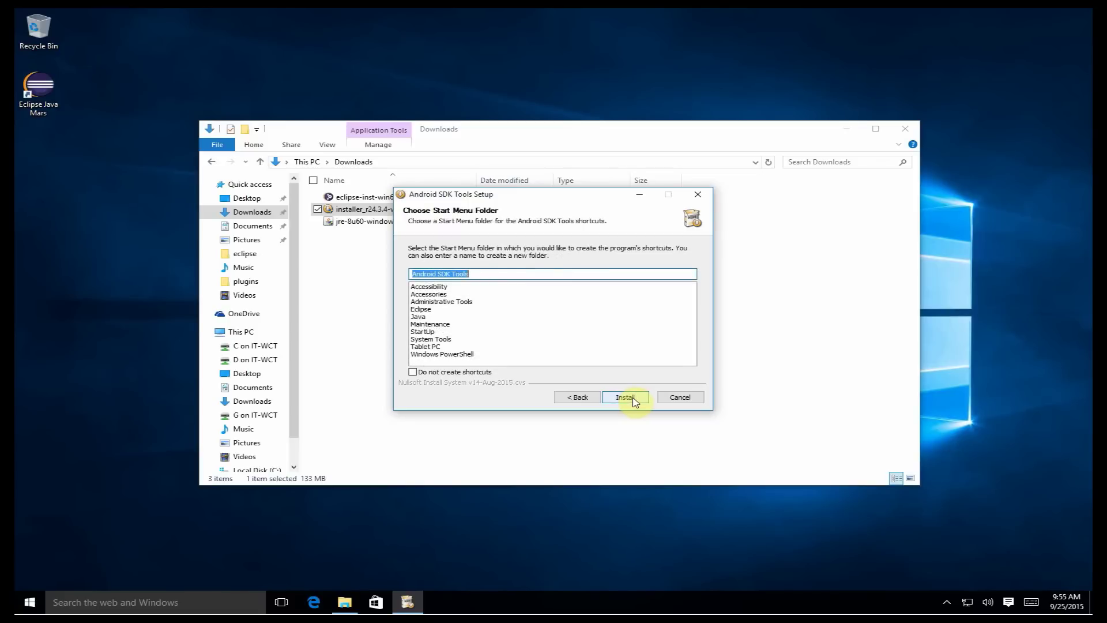
Install Android SDK Tools with the default Start Menu folder and finish the wizard with Start SDK Manager enabled
click(617, 399)
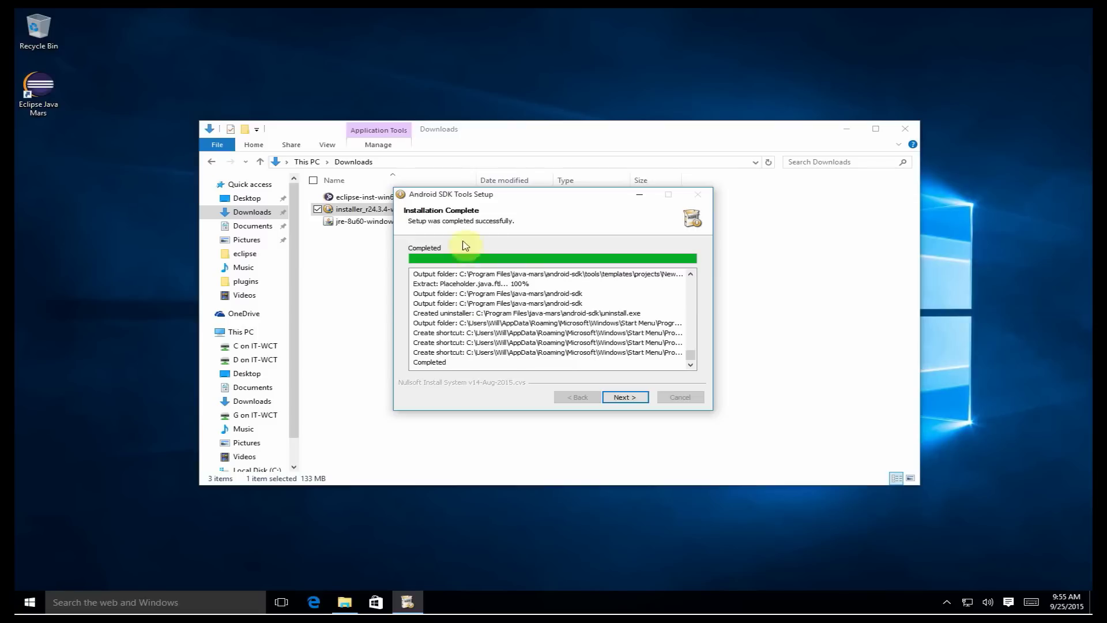
click(638, 397)
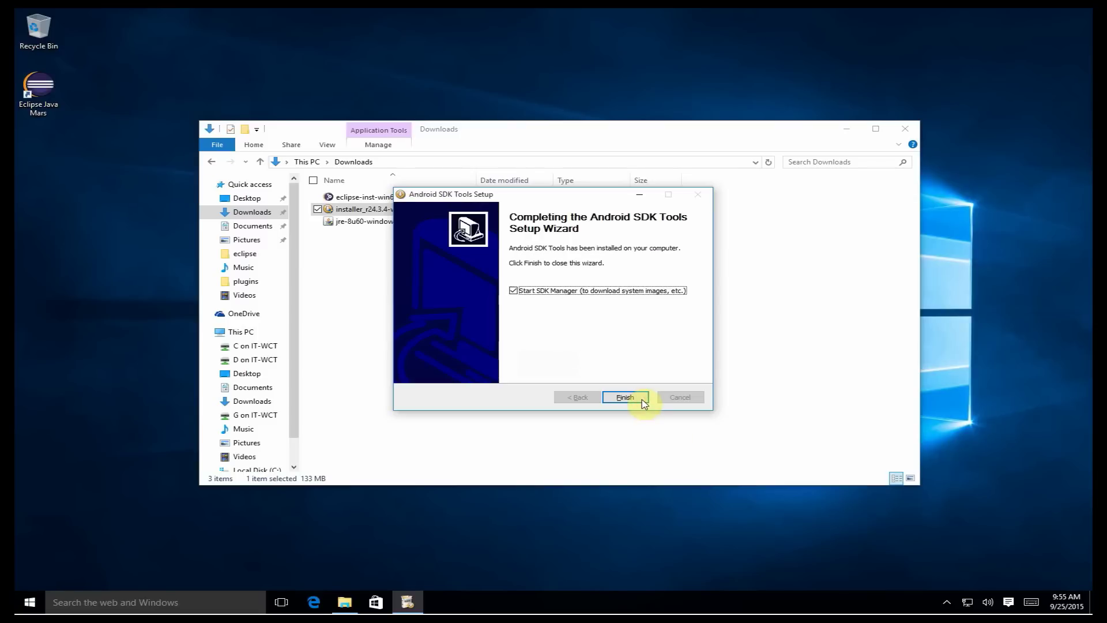
click(625, 397)
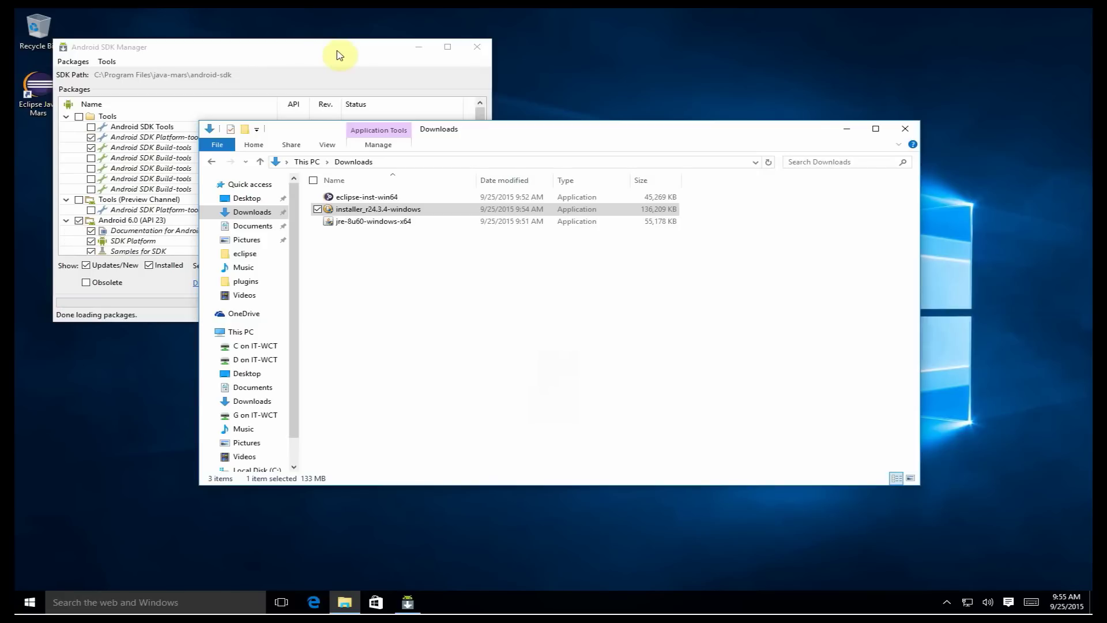
Install the preselected packages in Android SDK Manager, accepting the Android SDK License, and close the installation log
click(338, 54)
drag(337, 55, 651, 96)
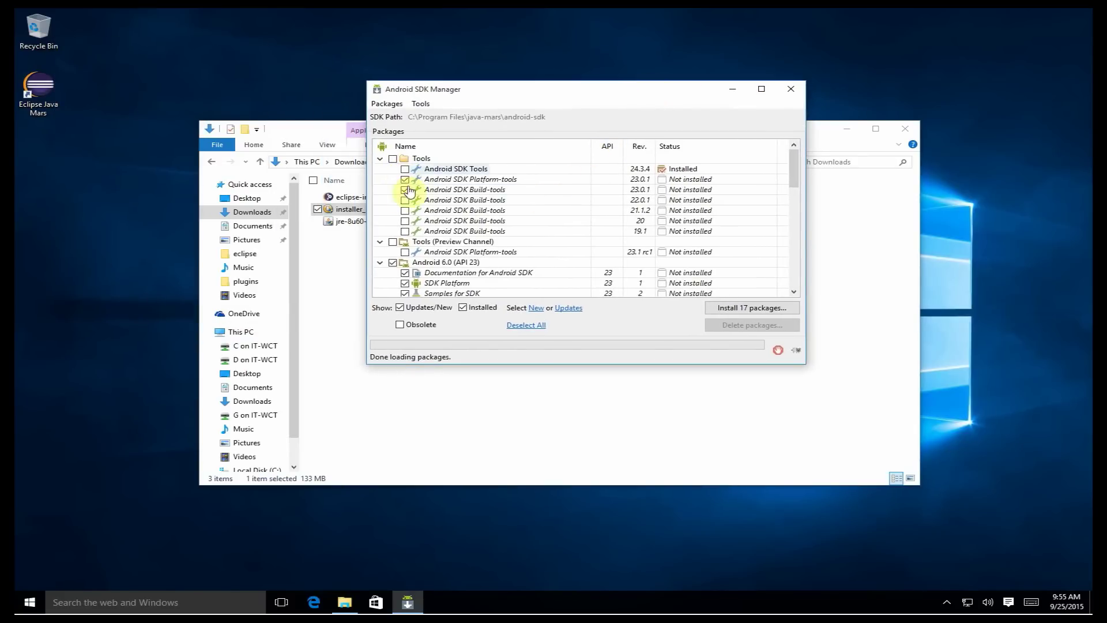
click(758, 310)
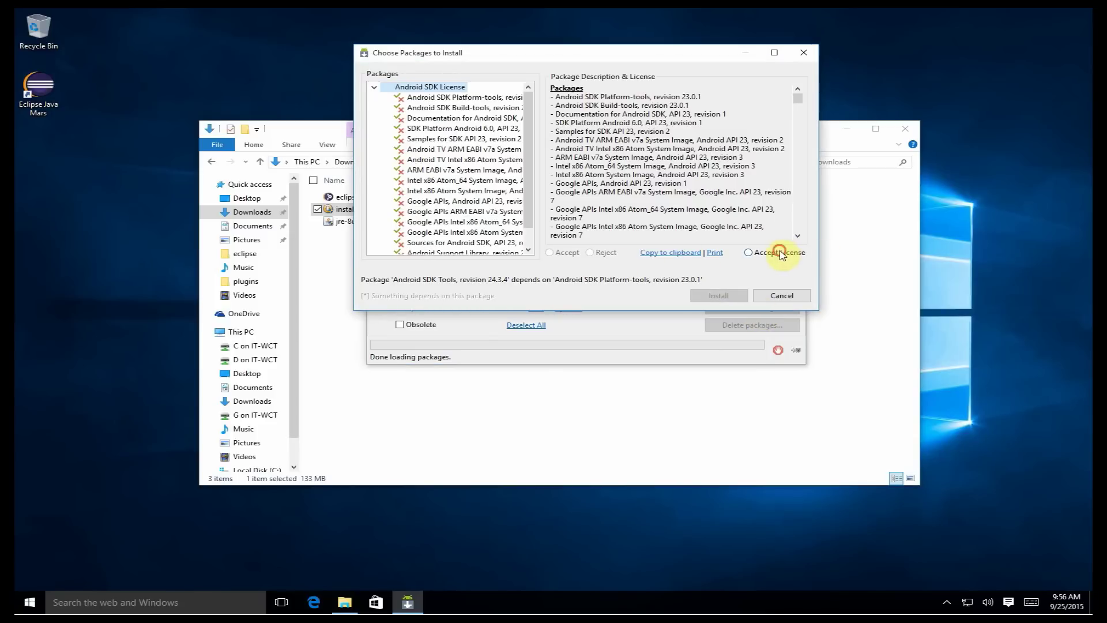
click(781, 253)
click(731, 295)
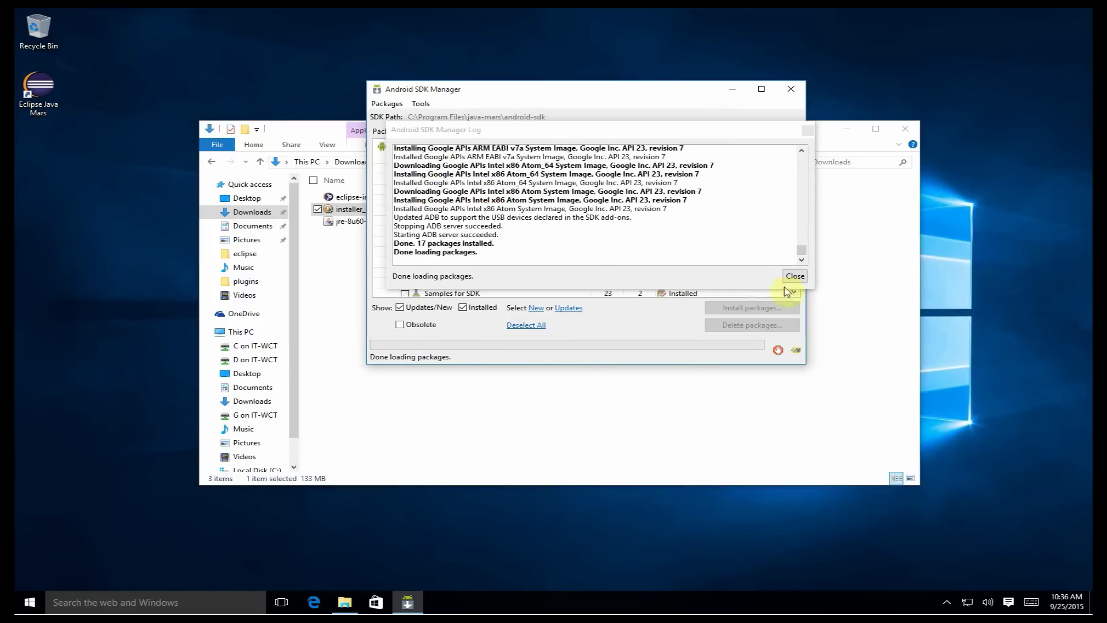
click(793, 277)
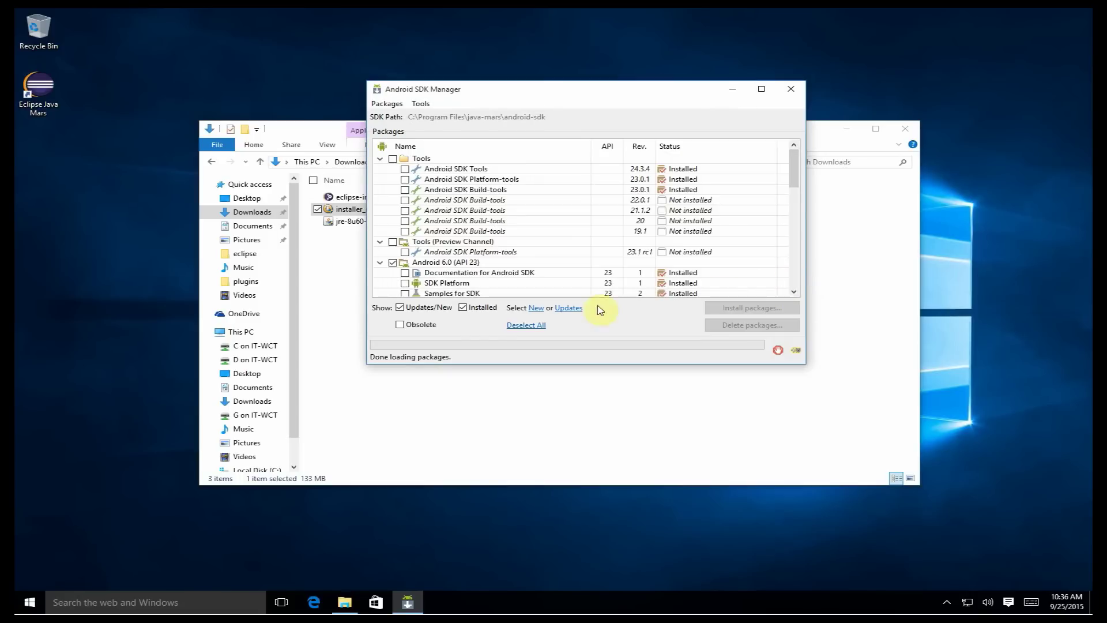
Check the additional tools offered by Android SDK Manager, then close the manager
click(421, 105)
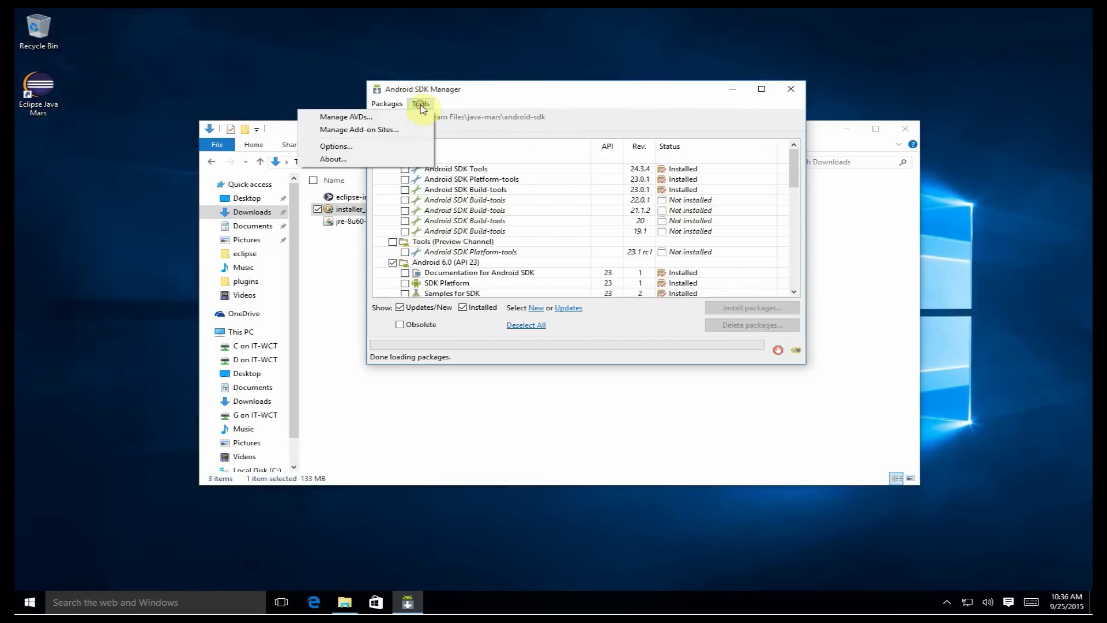
click(421, 105)
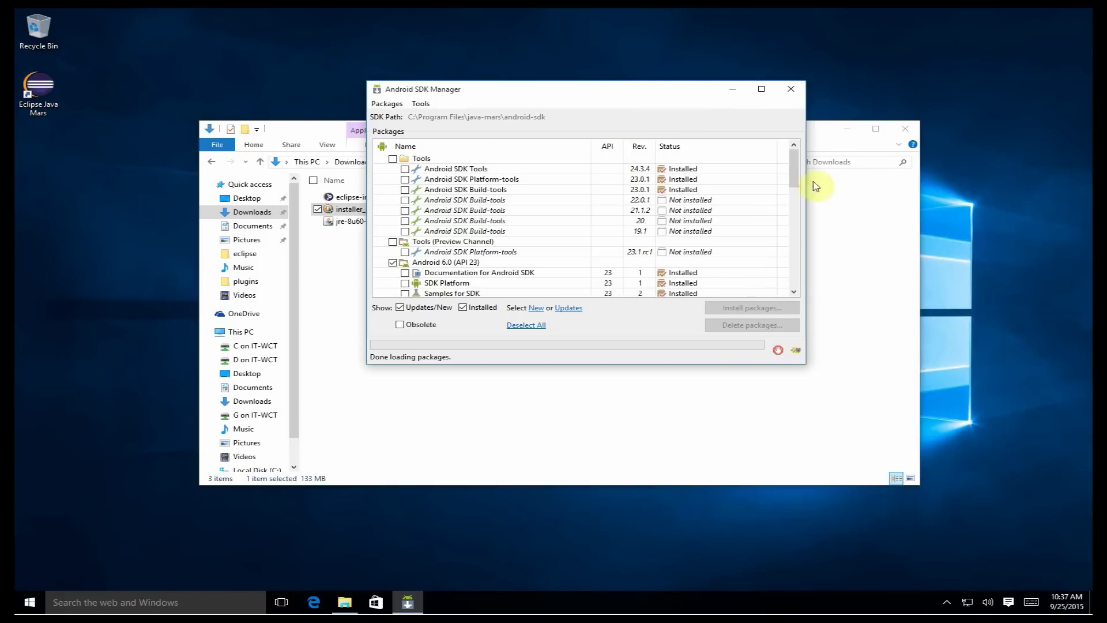
click(791, 90)
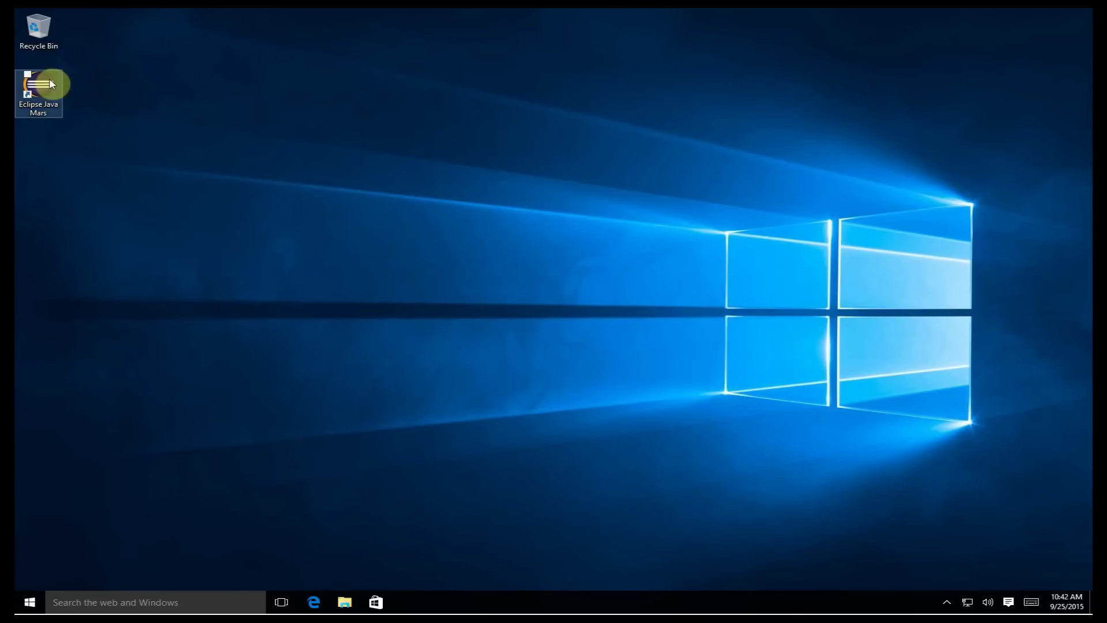
Launch Eclipse Java Mars from the desktop with the default workspace and open Install New Software
double_click(50, 81)
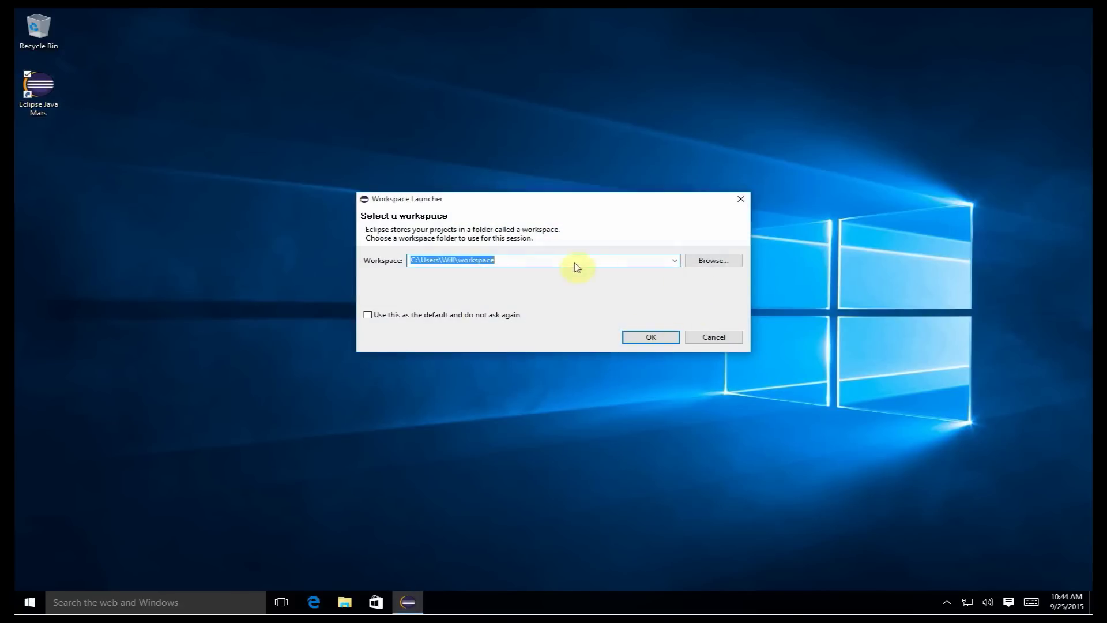
click(661, 339)
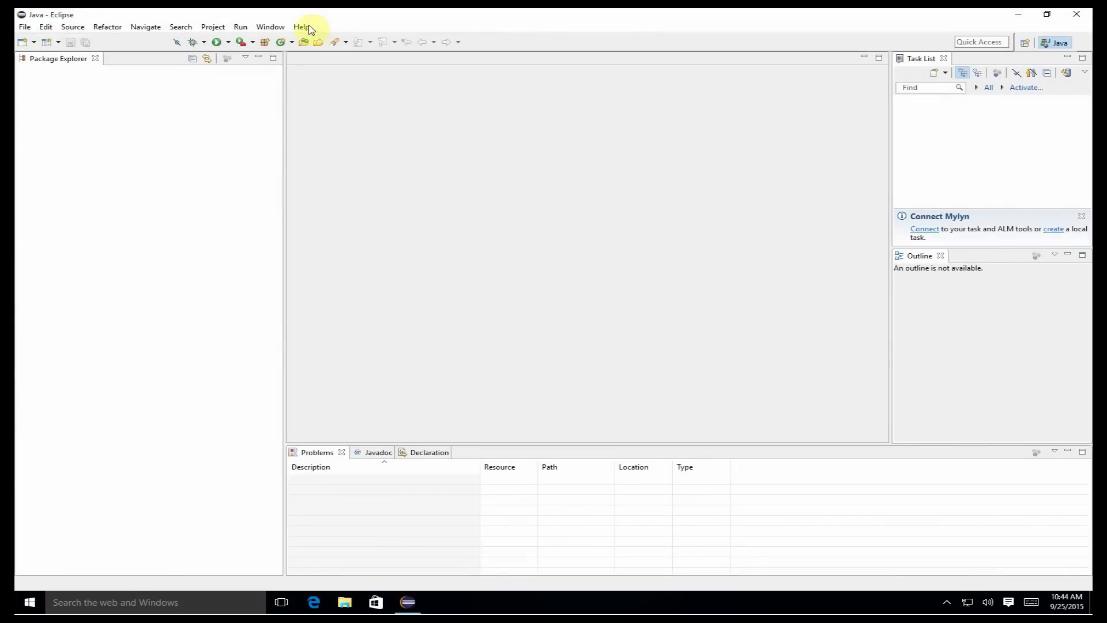
click(304, 26)
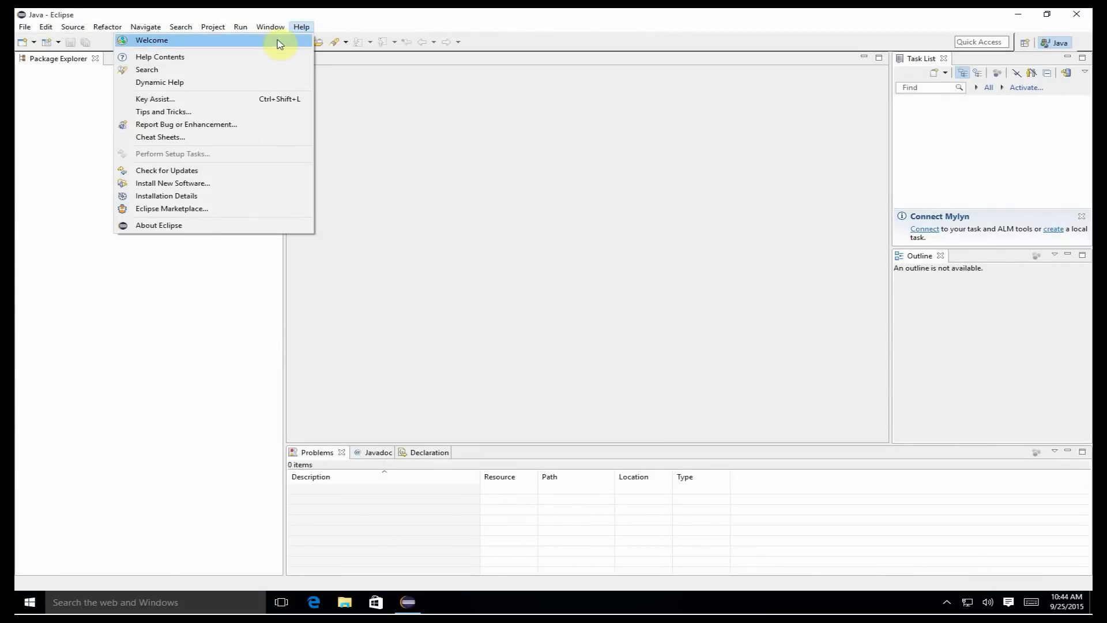
click(190, 184)
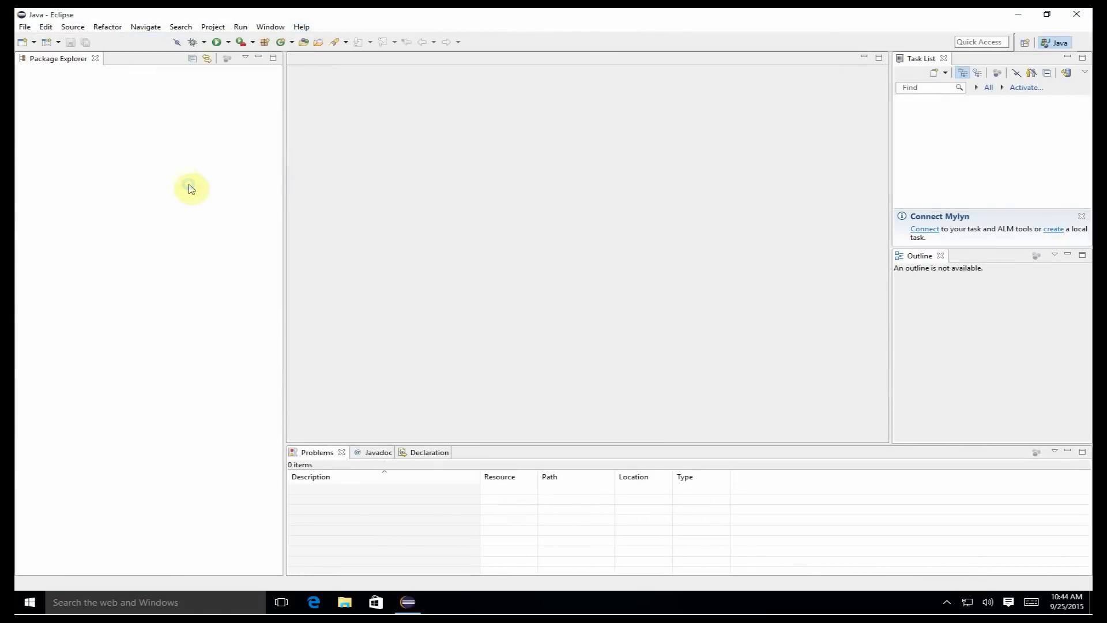
drag(406, 105, 243, 107)
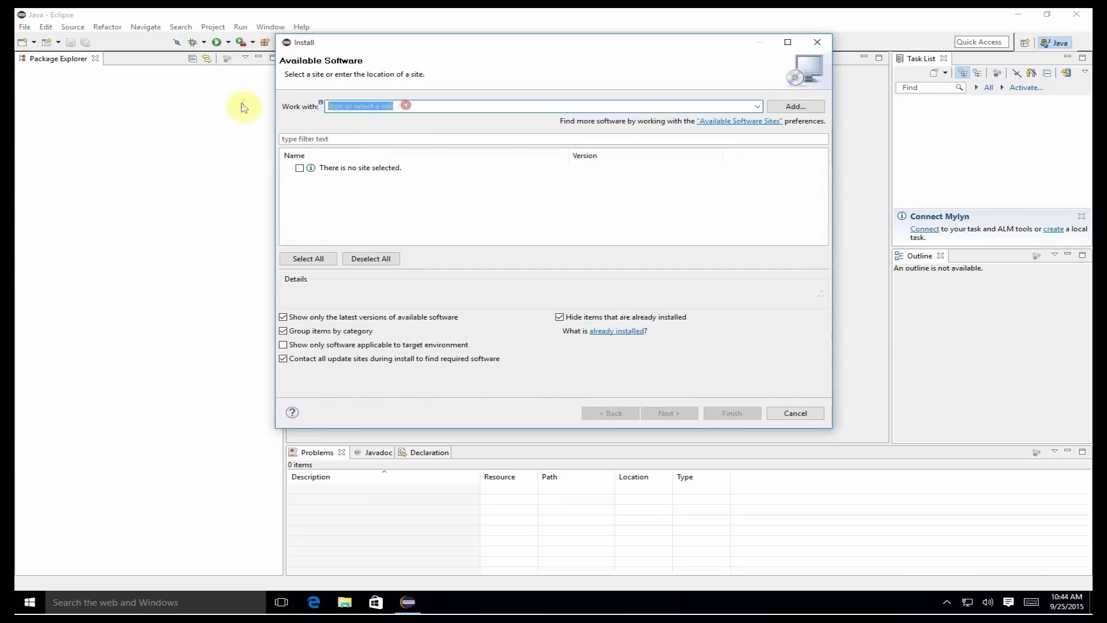
text(htt)
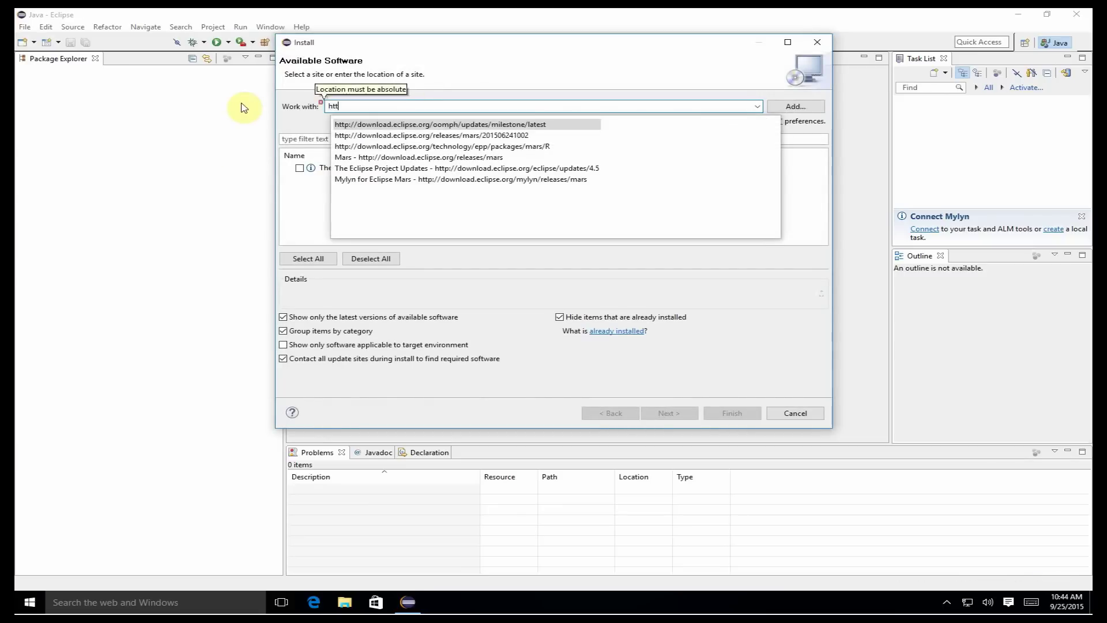
text(ps://d)
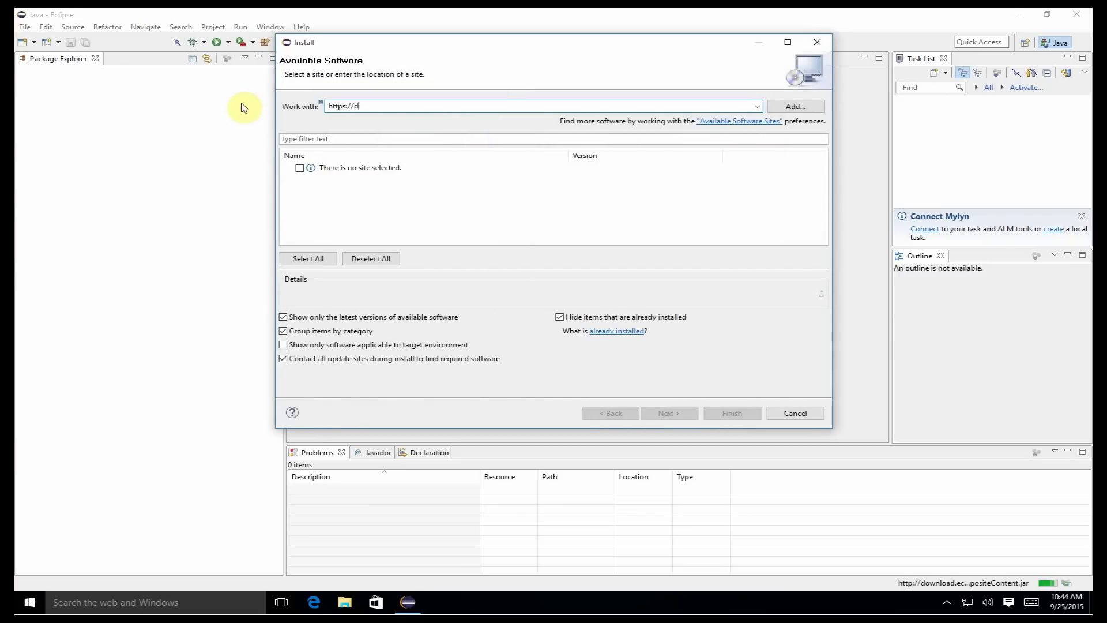
text(l-ssl.google.com/android/e)
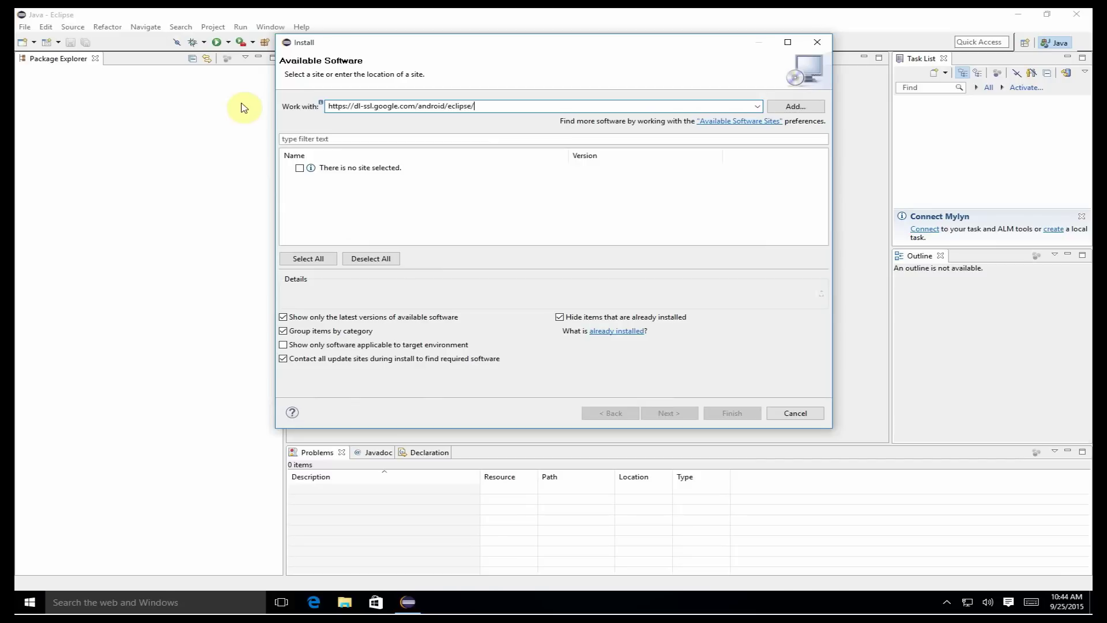
text(clipse/)
key(Return)
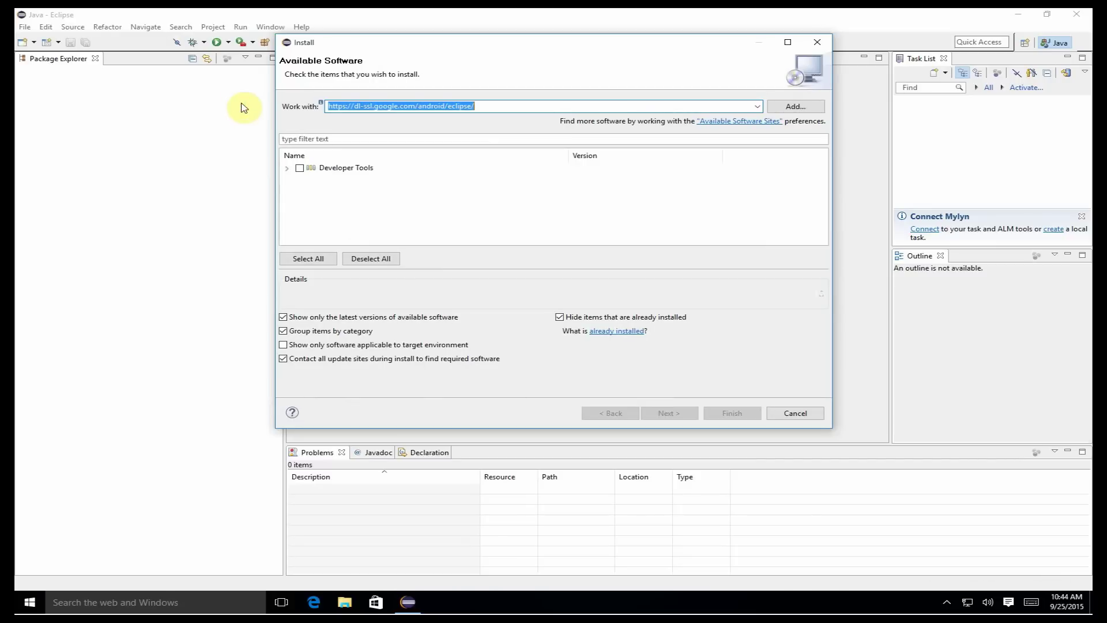
Install all Developer Tools packages, accepting the license agreements and the unsigned content, and restart Eclipse
click(286, 168)
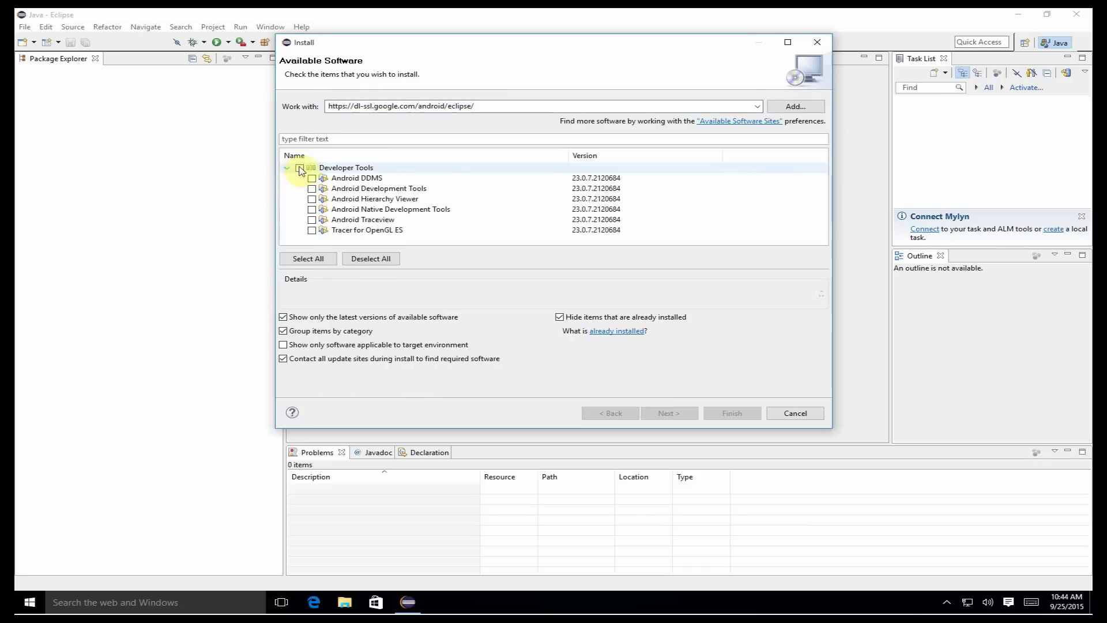
click(300, 167)
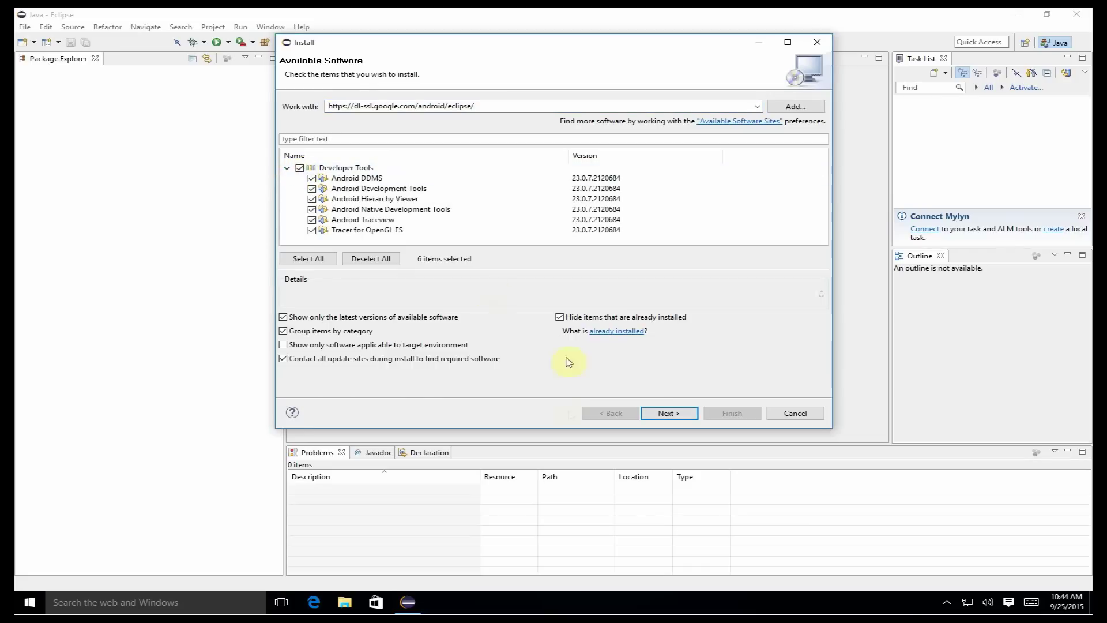
click(682, 413)
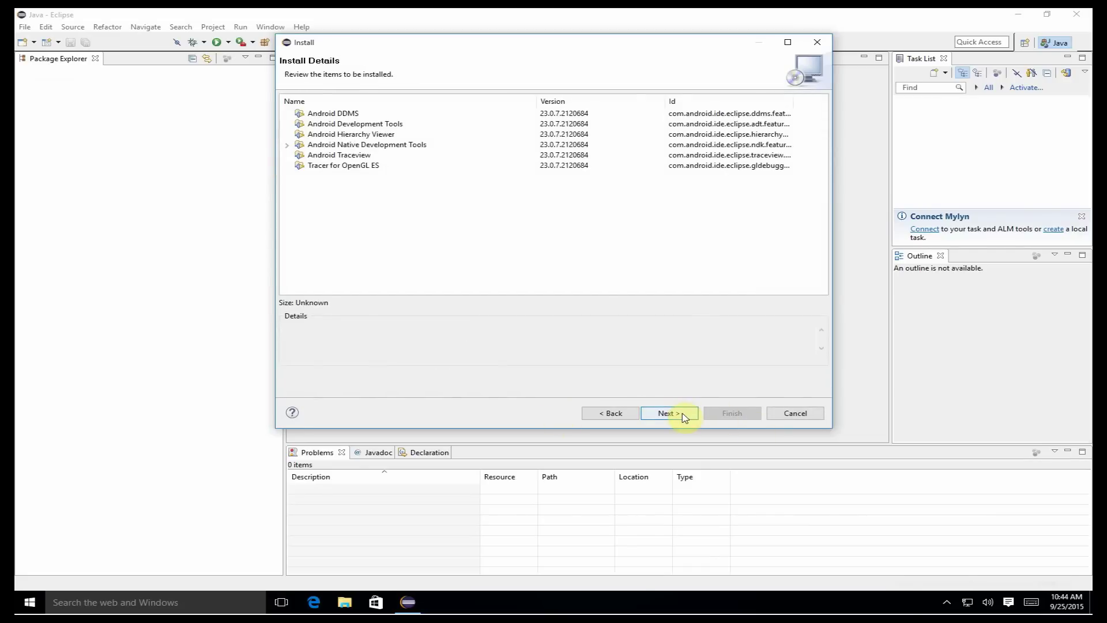
click(684, 414)
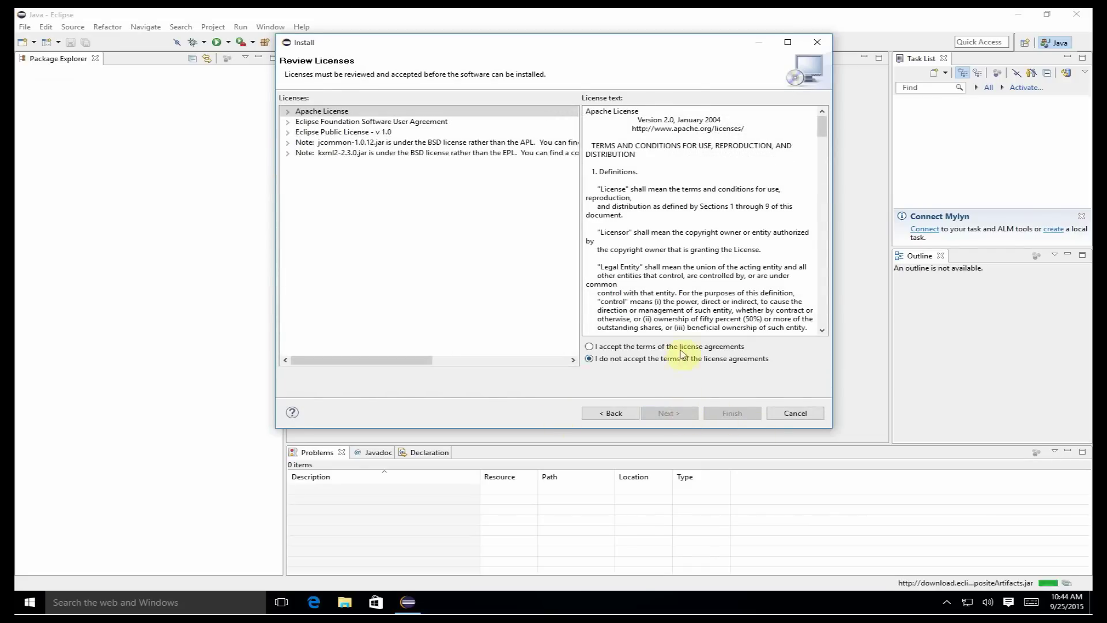
click(686, 346)
click(733, 413)
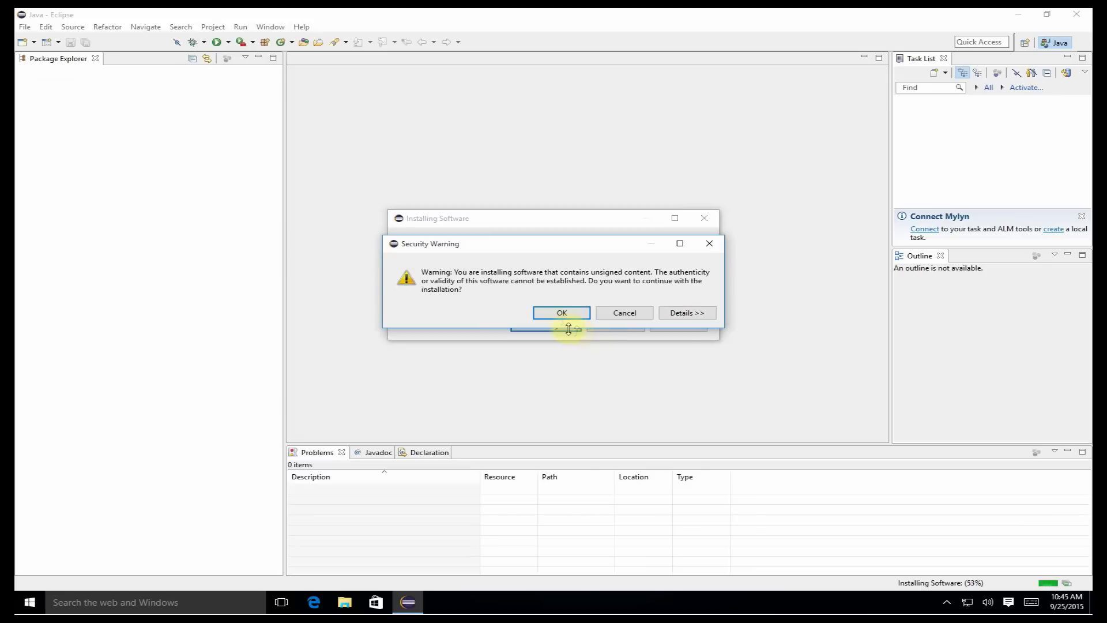
click(562, 313)
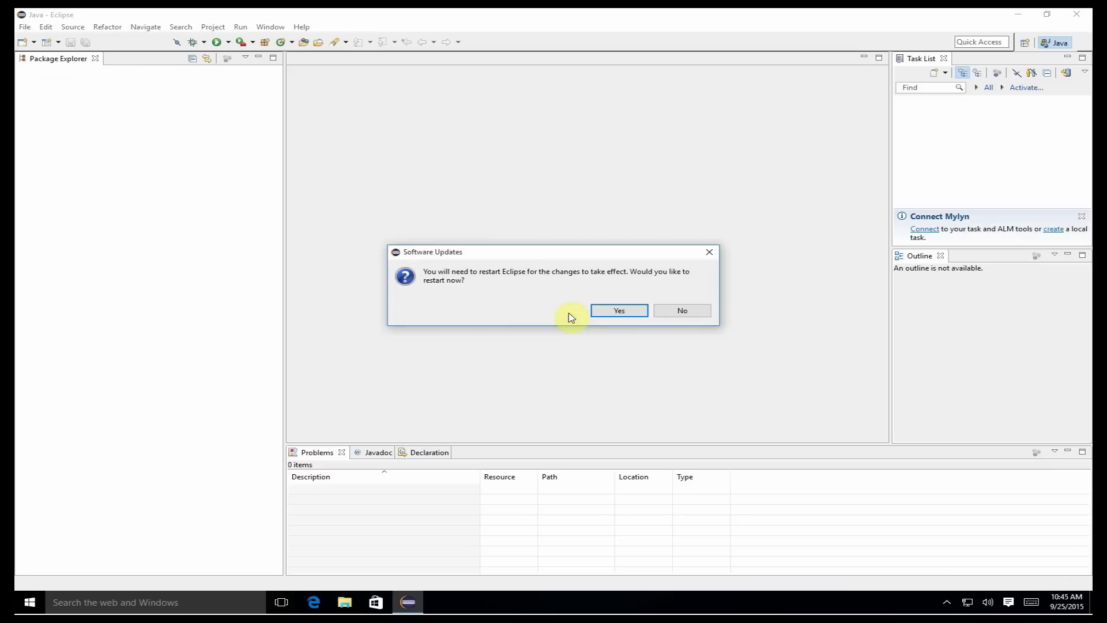
click(618, 317)
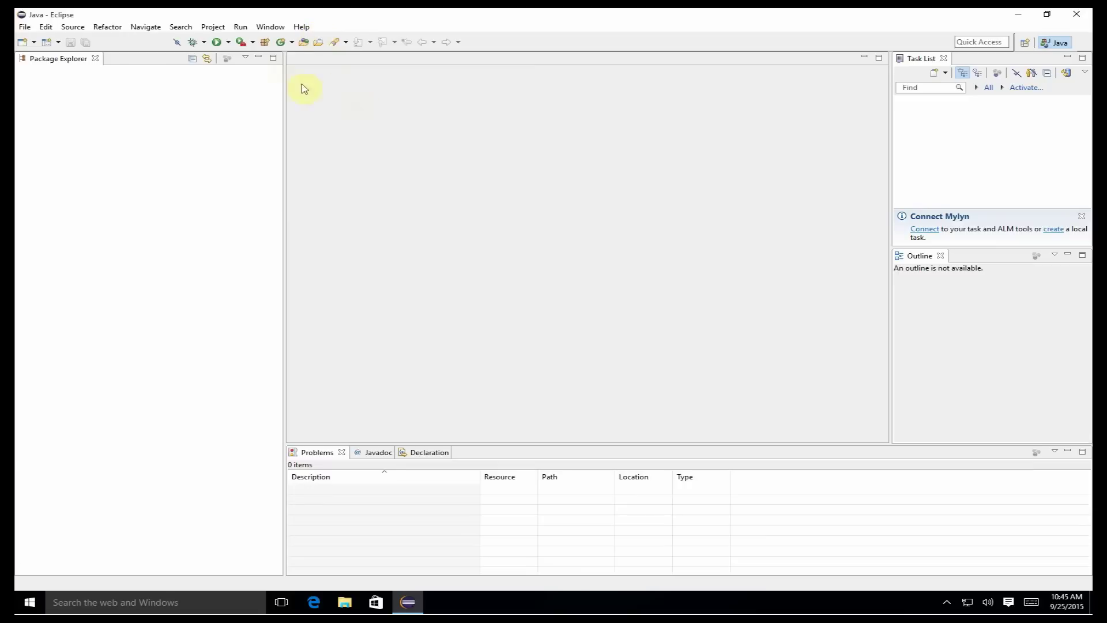
click(302, 27)
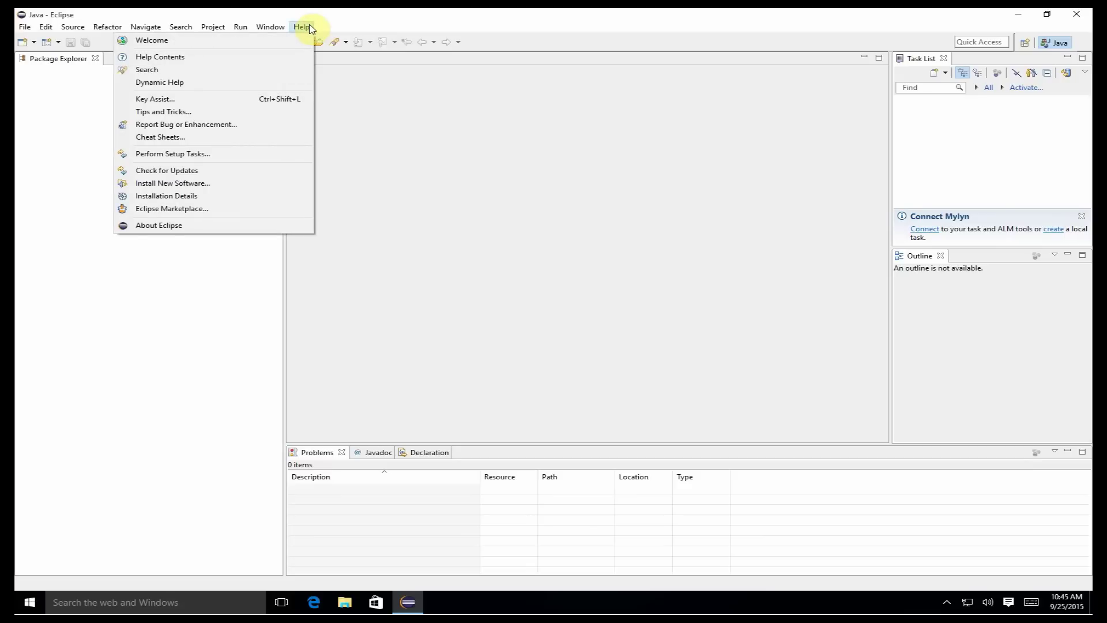
mouse_move(224, 29)
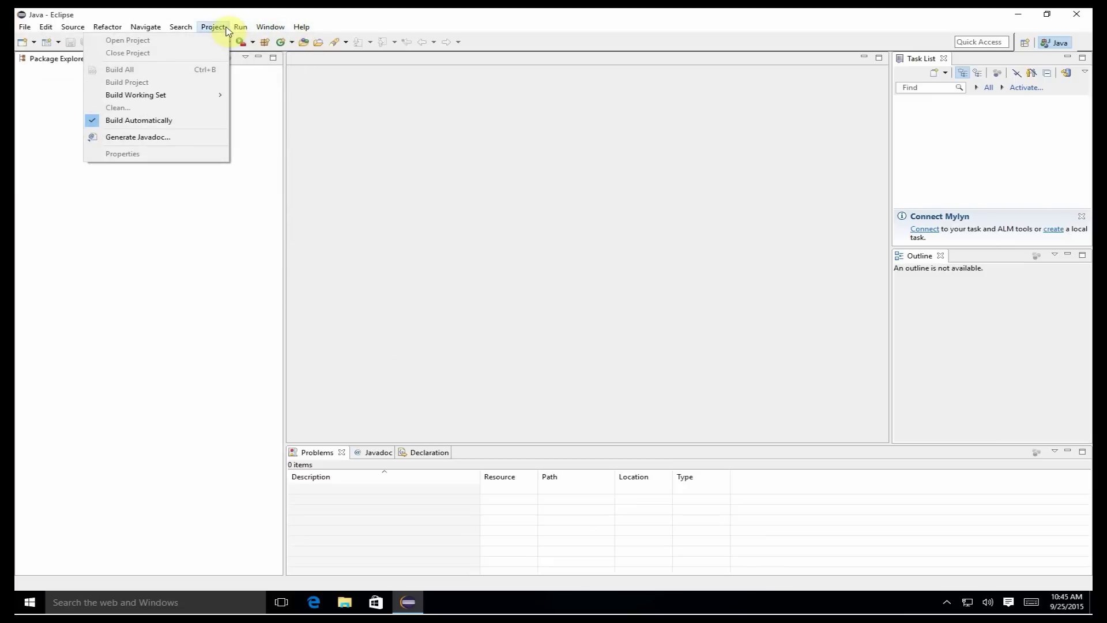
mouse_move(24, 29)
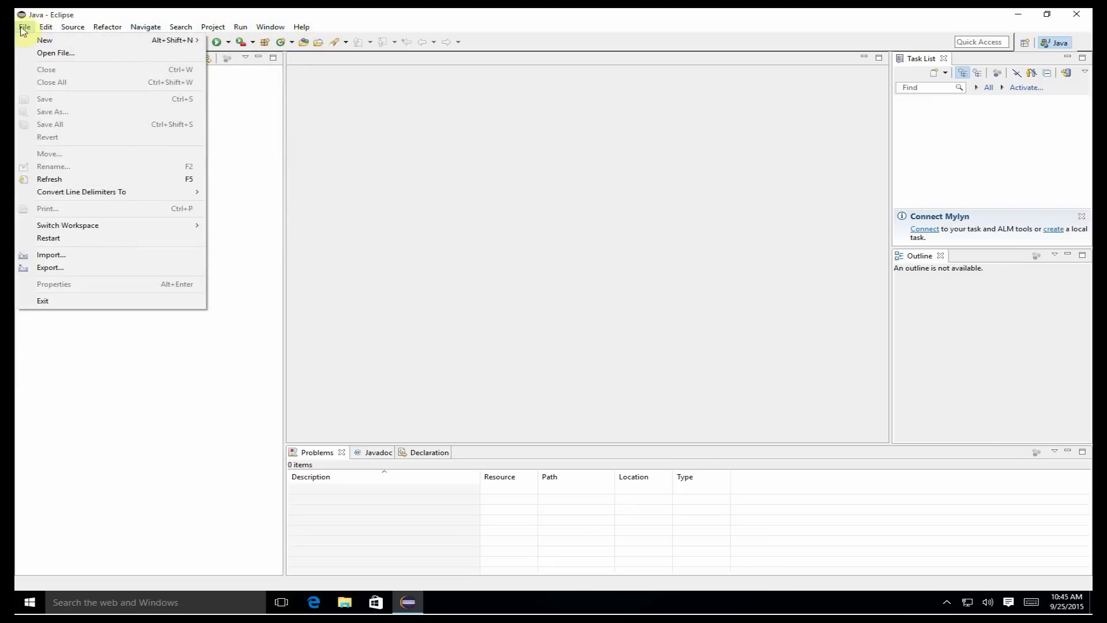
mouse_move(78, 28)
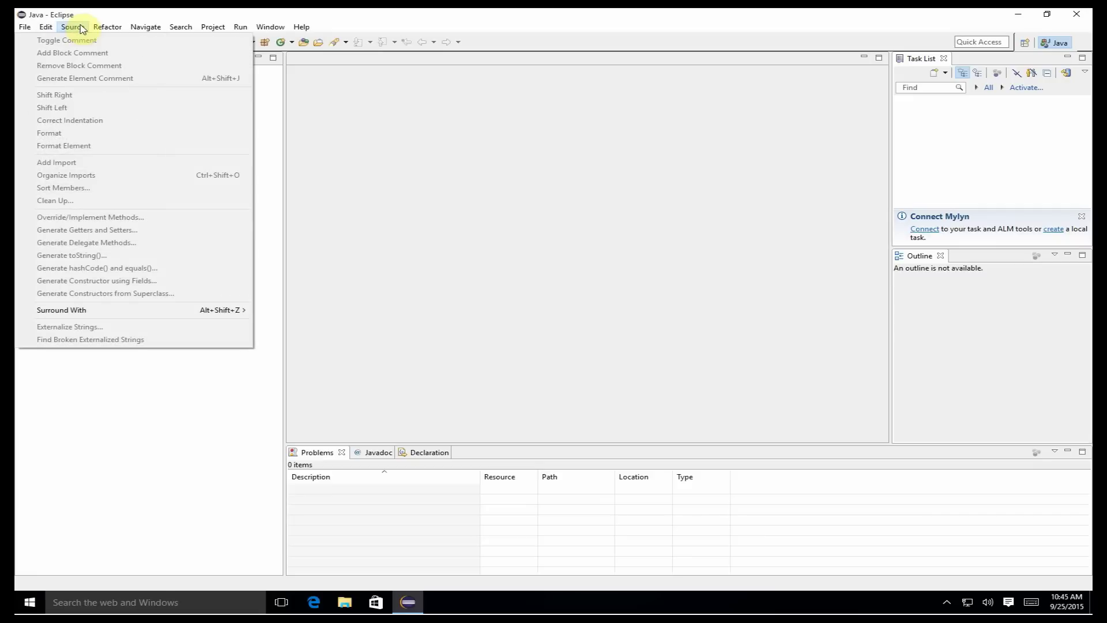
click(480, 22)
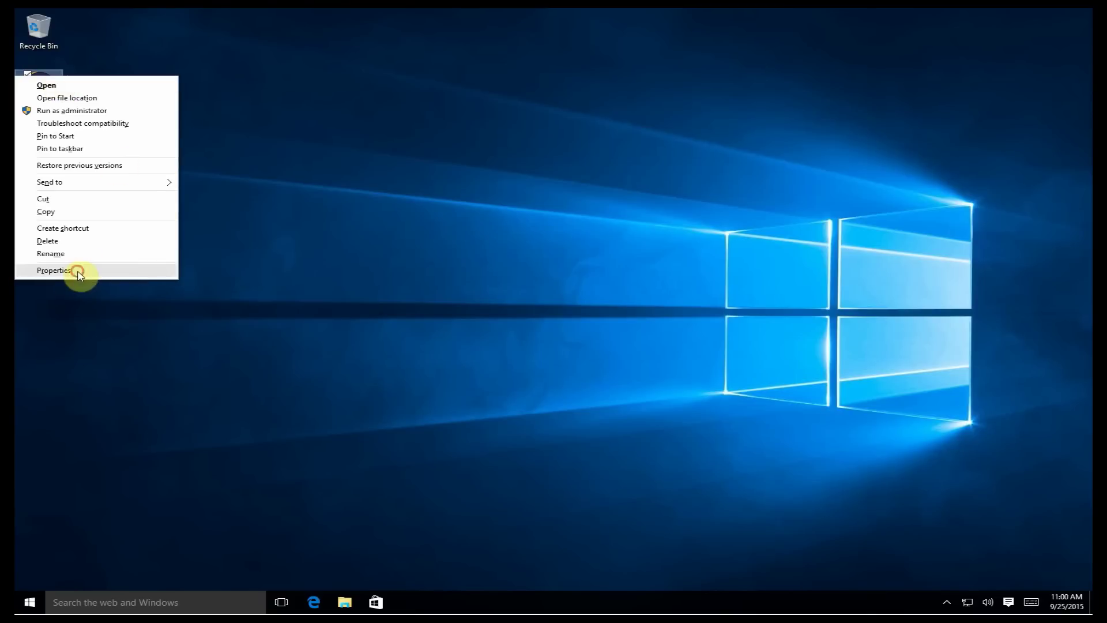
Set the Eclipse Java Mars desktop shortcut to run the program as an administrator
click(81, 269)
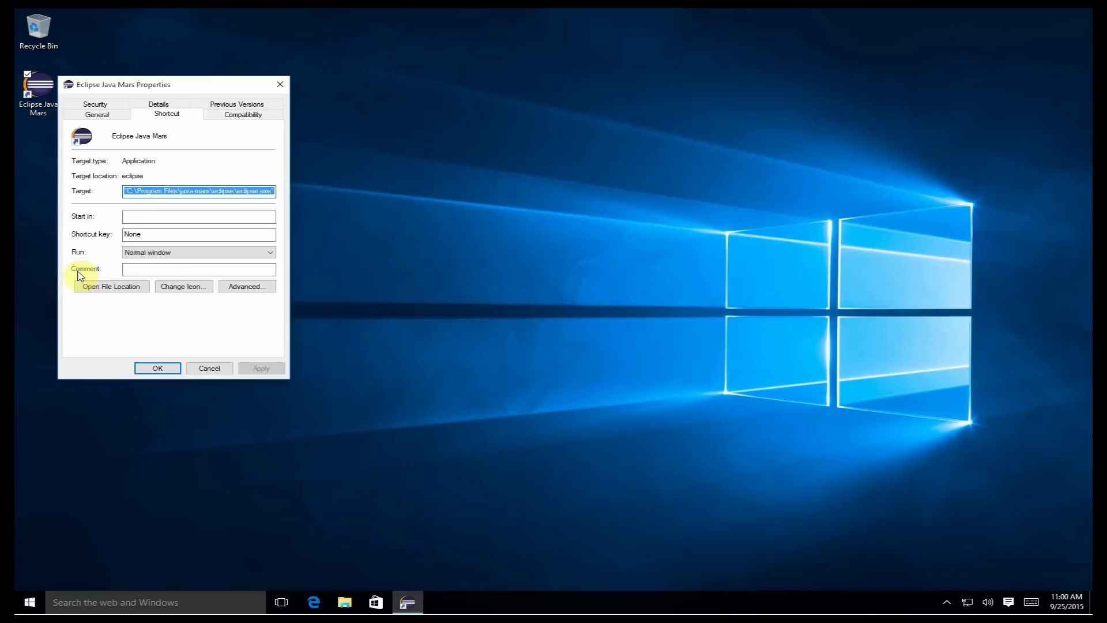
click(224, 115)
click(118, 297)
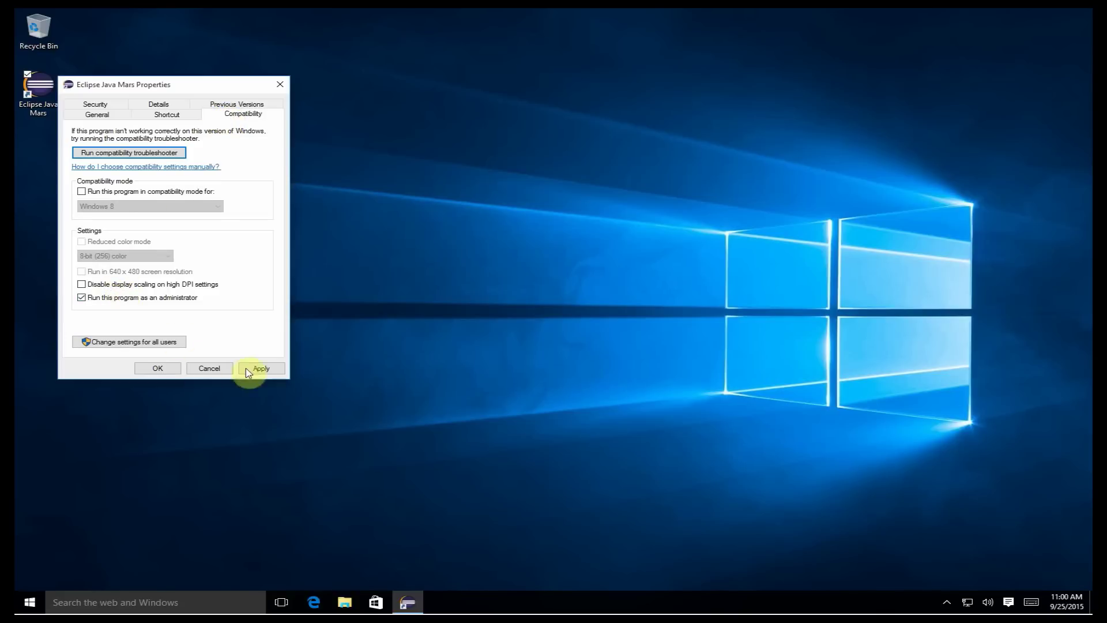
click(268, 370)
click(157, 368)
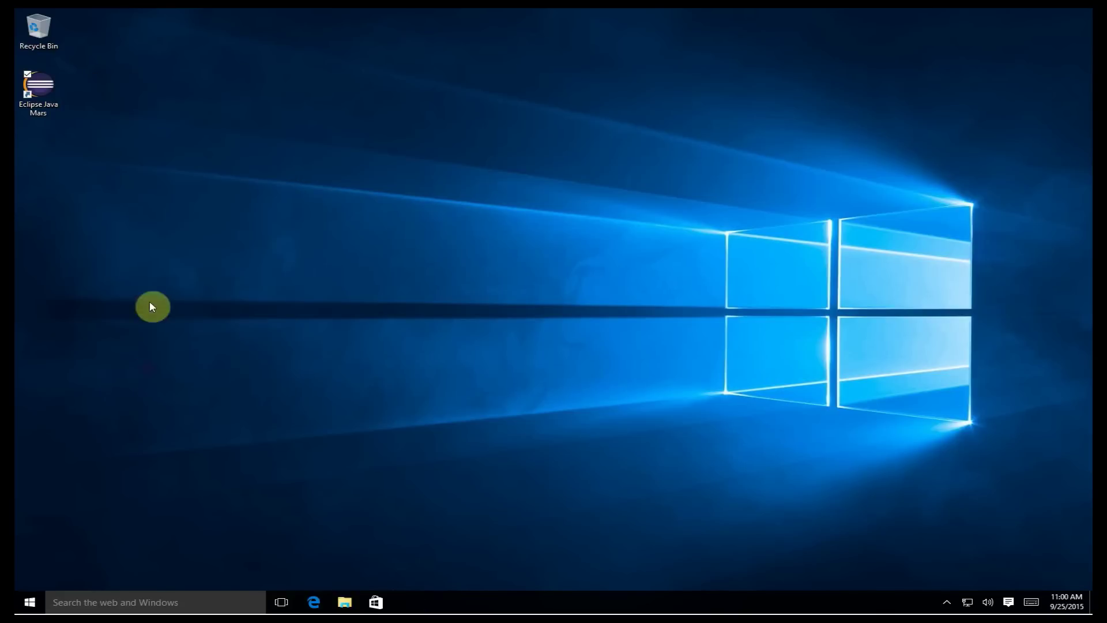
Launch Eclipse Java Mars from the desktop with the suggested workspace
double_click(49, 86)
click(620, 328)
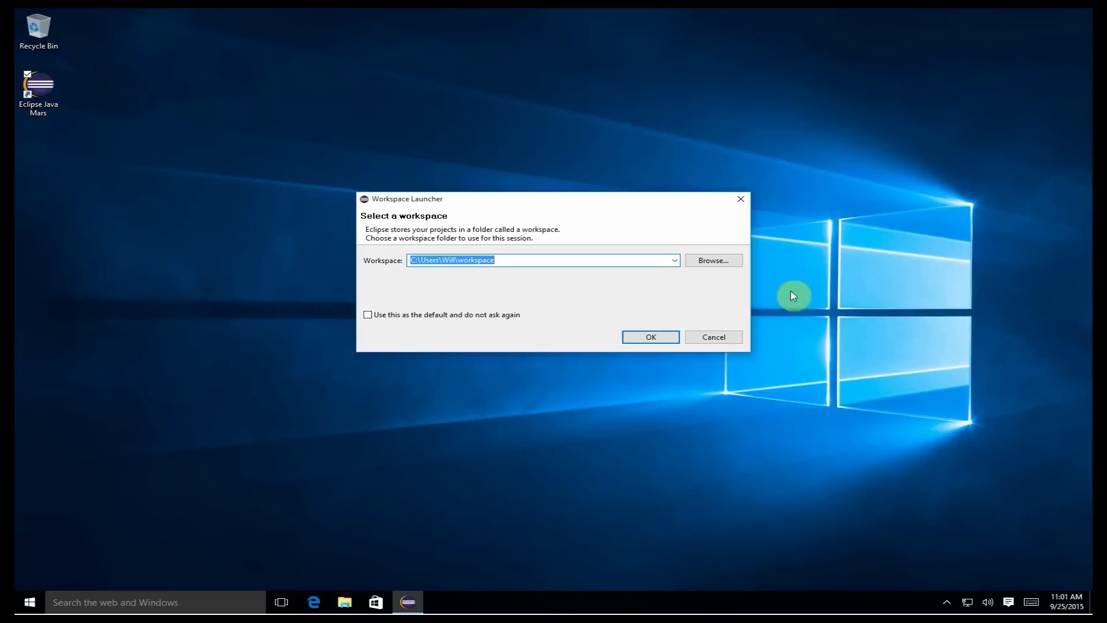
click(651, 336)
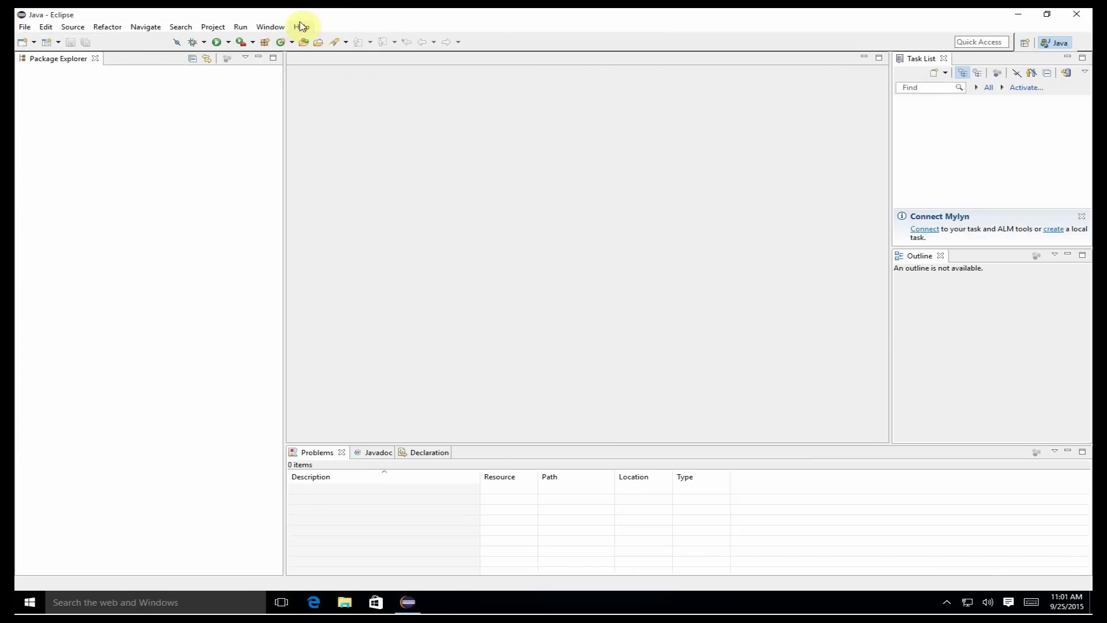
Perform the Eclipse setup tasks, running the P2 Director task for Eclipse IDE for Java Developers (Mars)
click(300, 27)
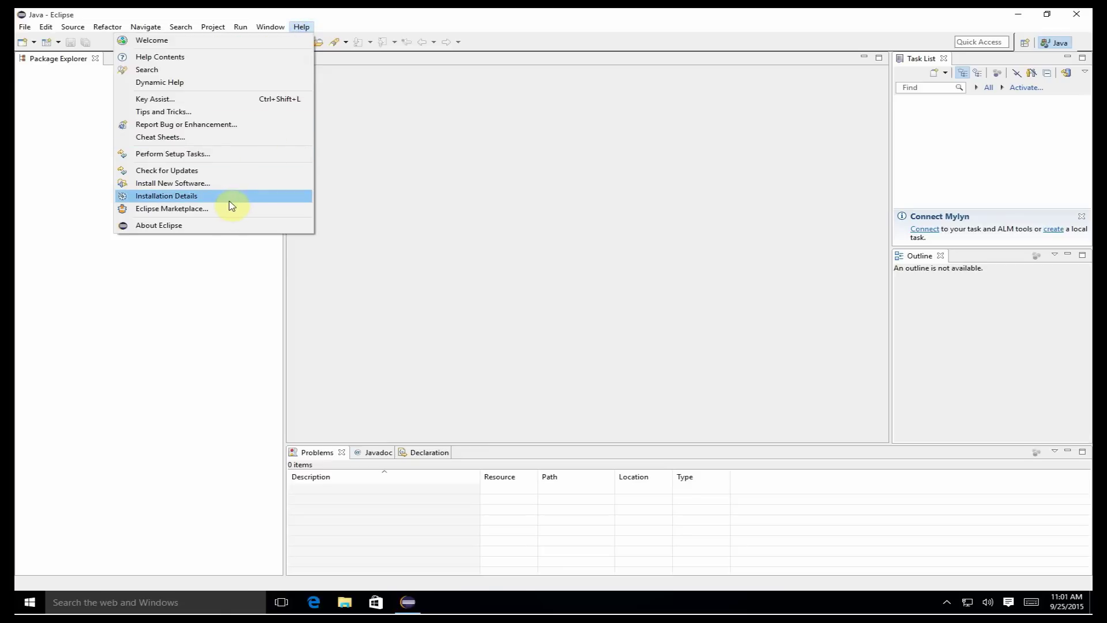
click(209, 156)
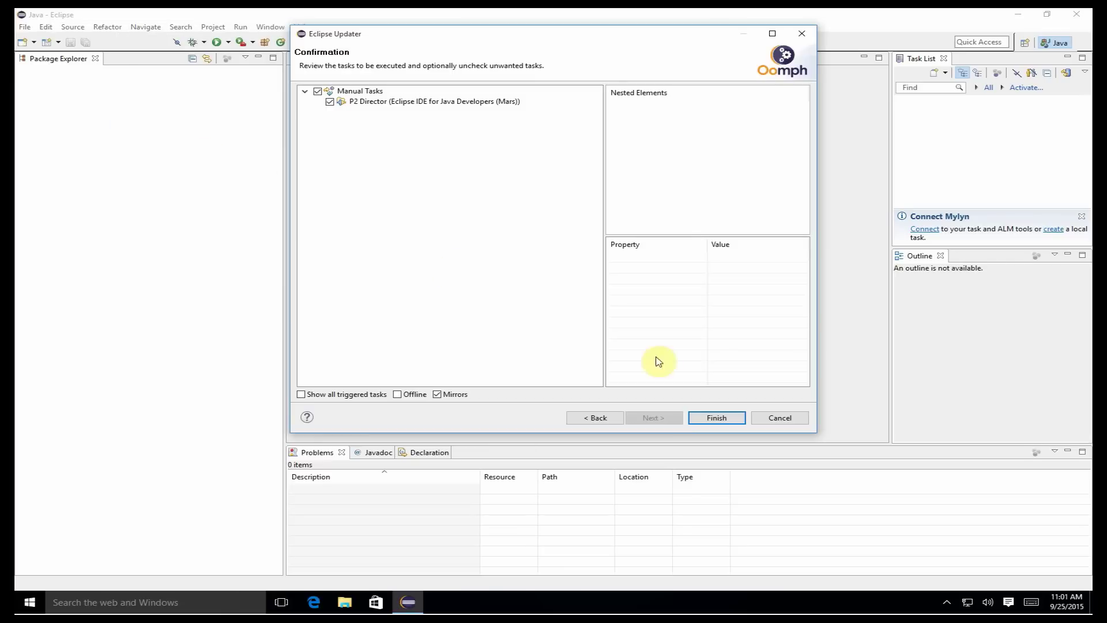
click(717, 418)
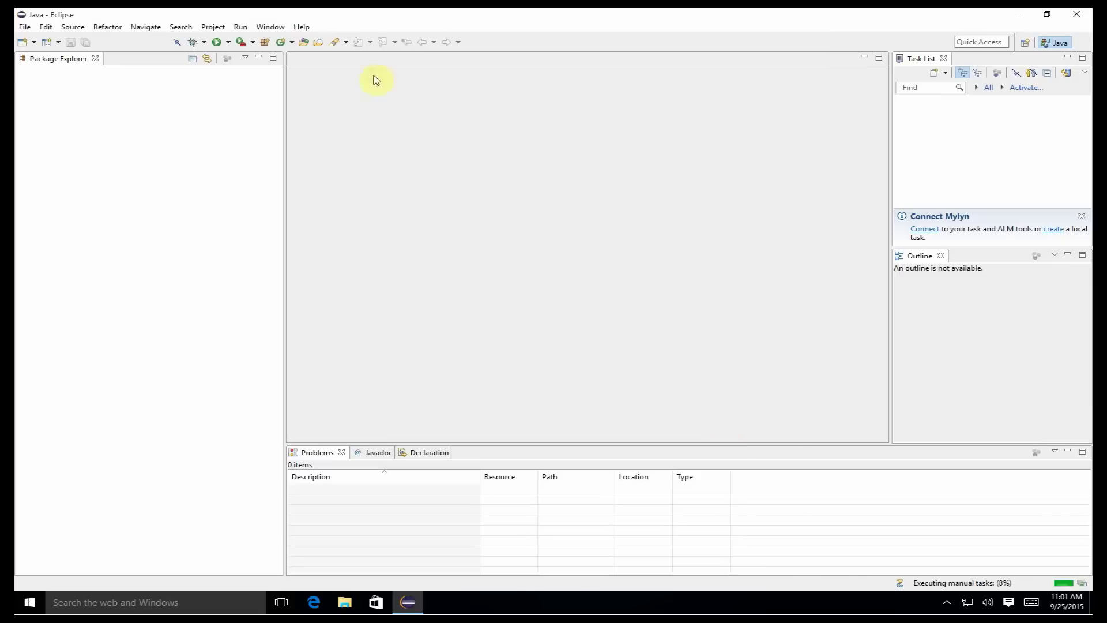
Check Eclipse for updates and dismiss the result message
click(301, 26)
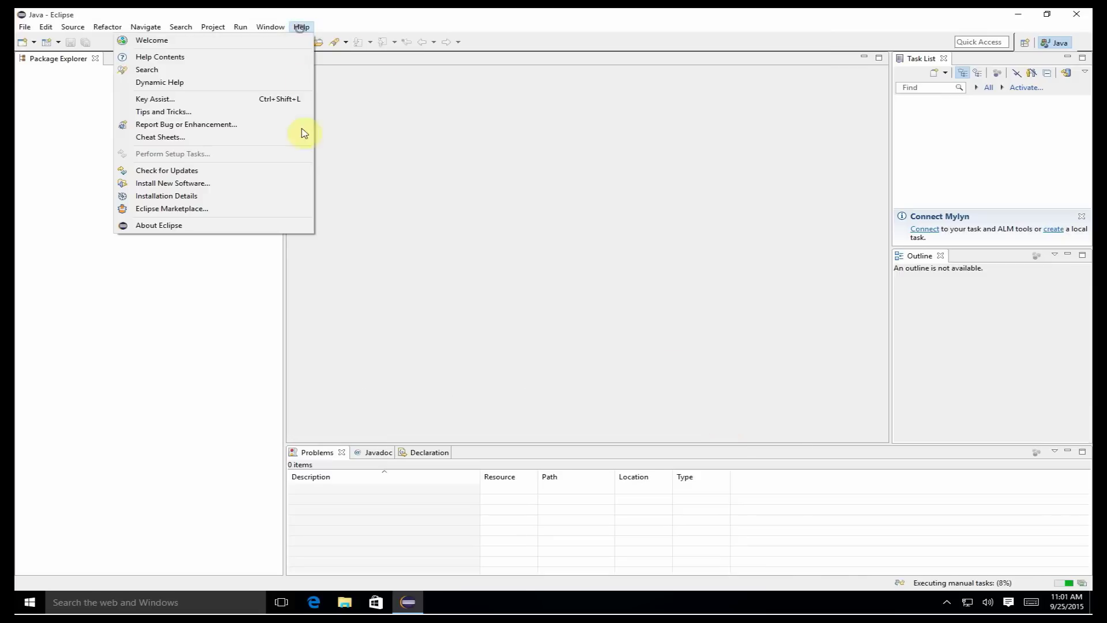
click(193, 171)
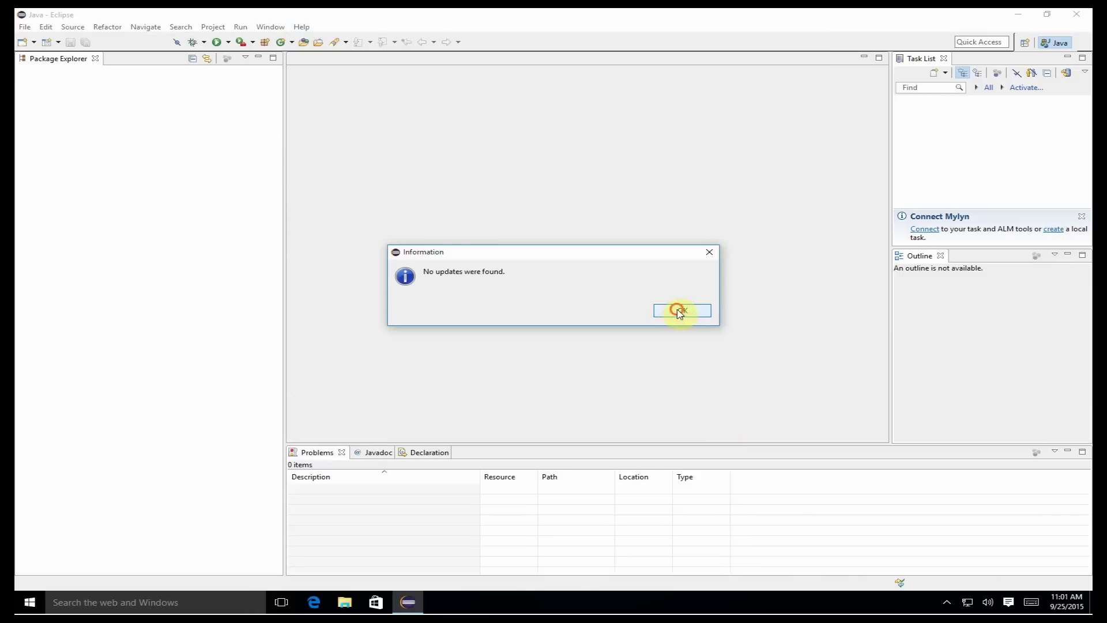
click(679, 312)
click(301, 26)
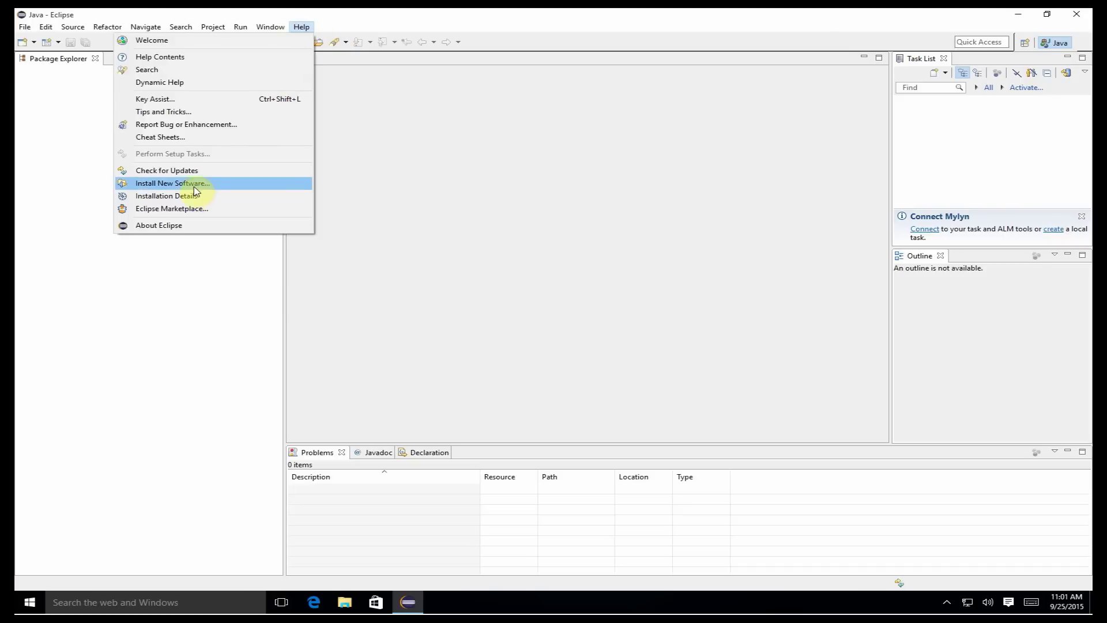
click(193, 188)
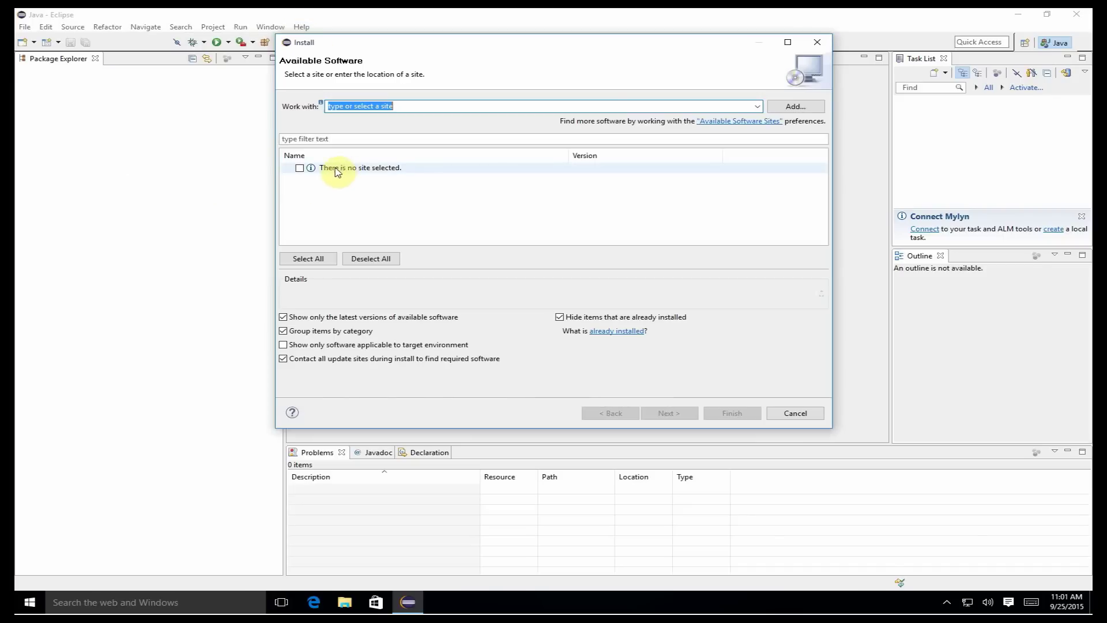
click(757, 106)
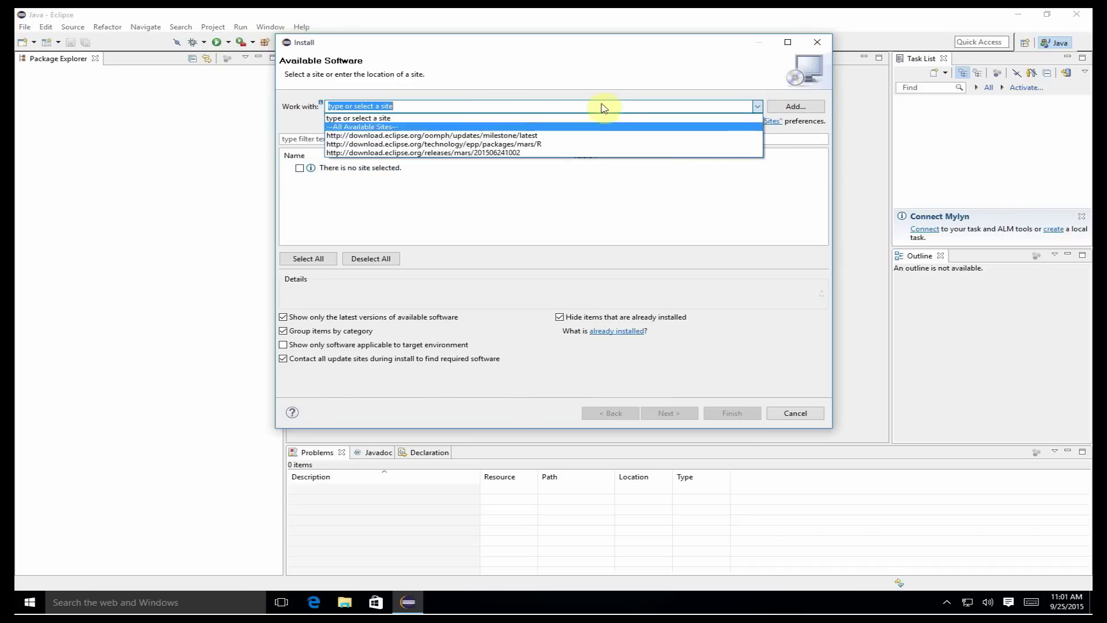
click(611, 77)
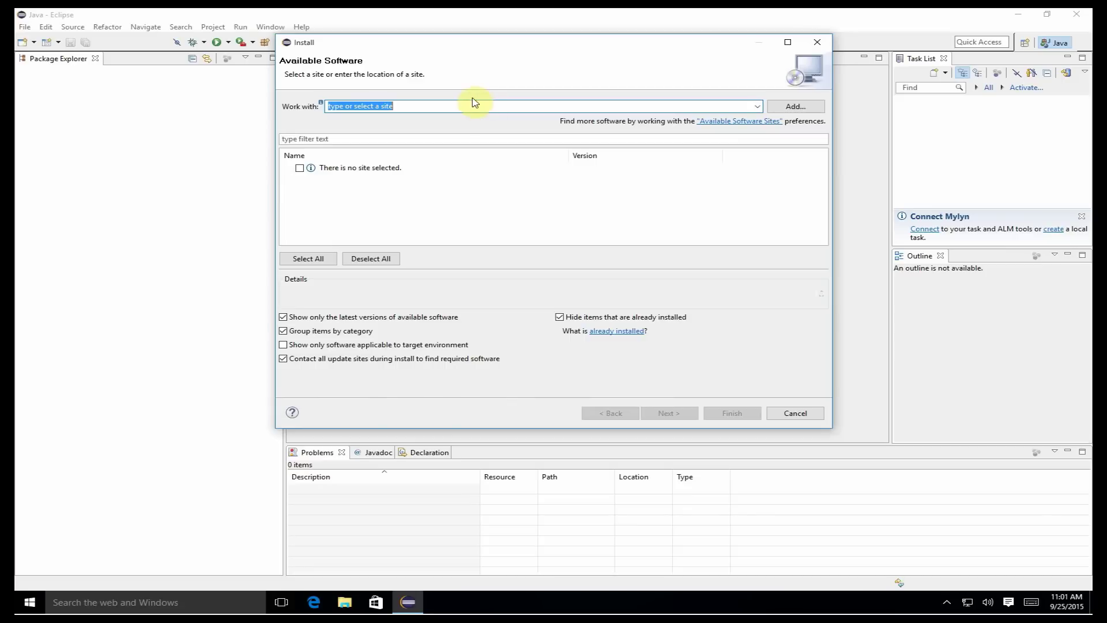
text(https://dl-ssl.google.com/android/eclipse/)
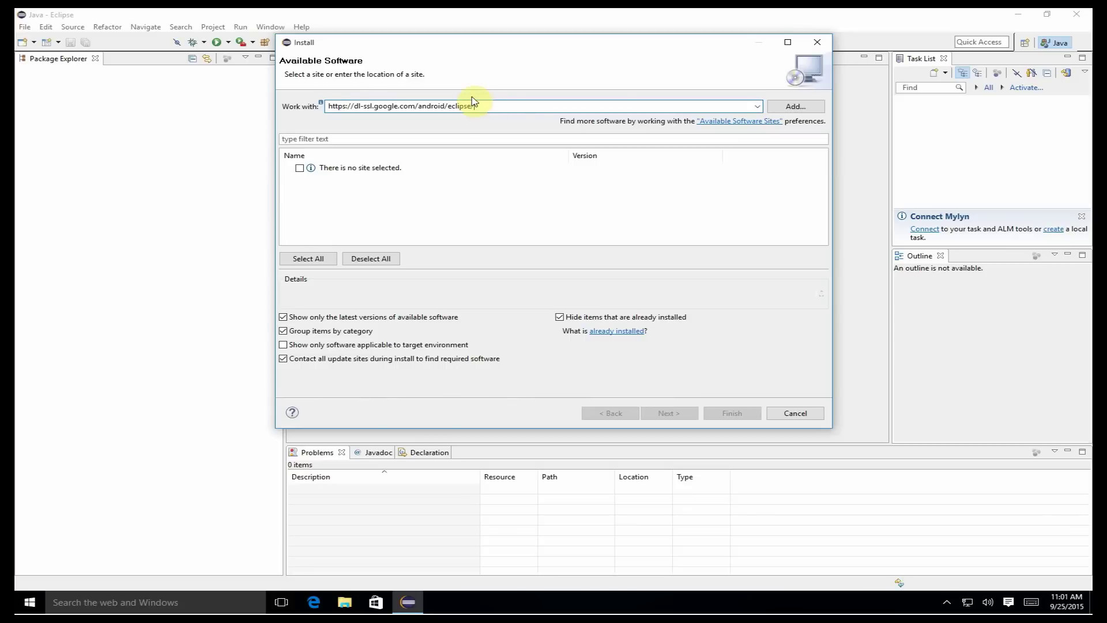
click(790, 109)
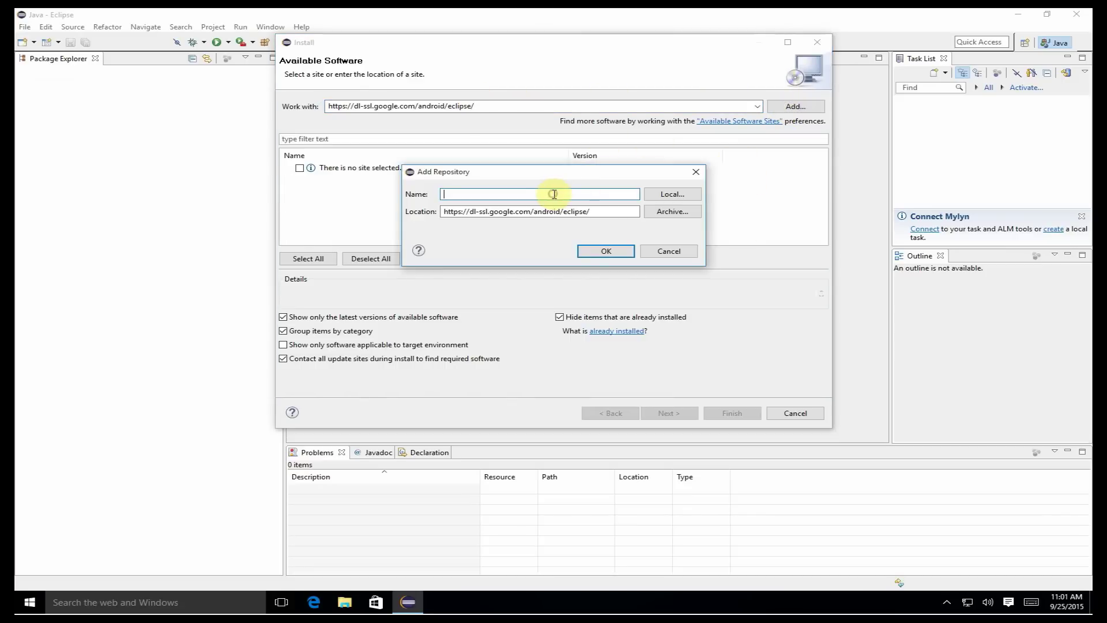
text(Android)
key(Return)
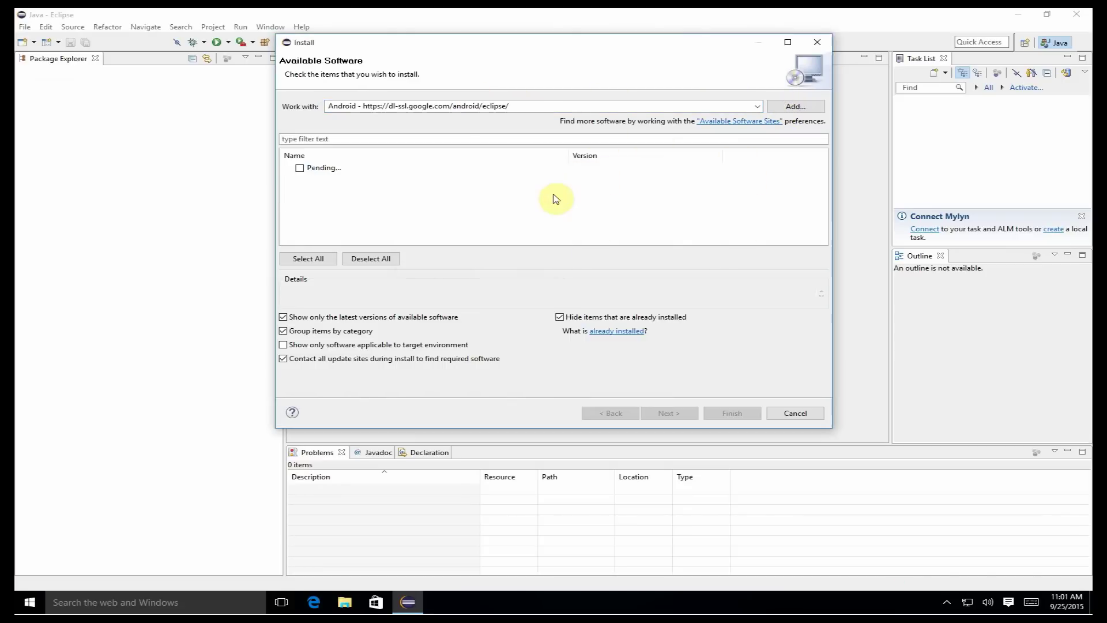
click(289, 167)
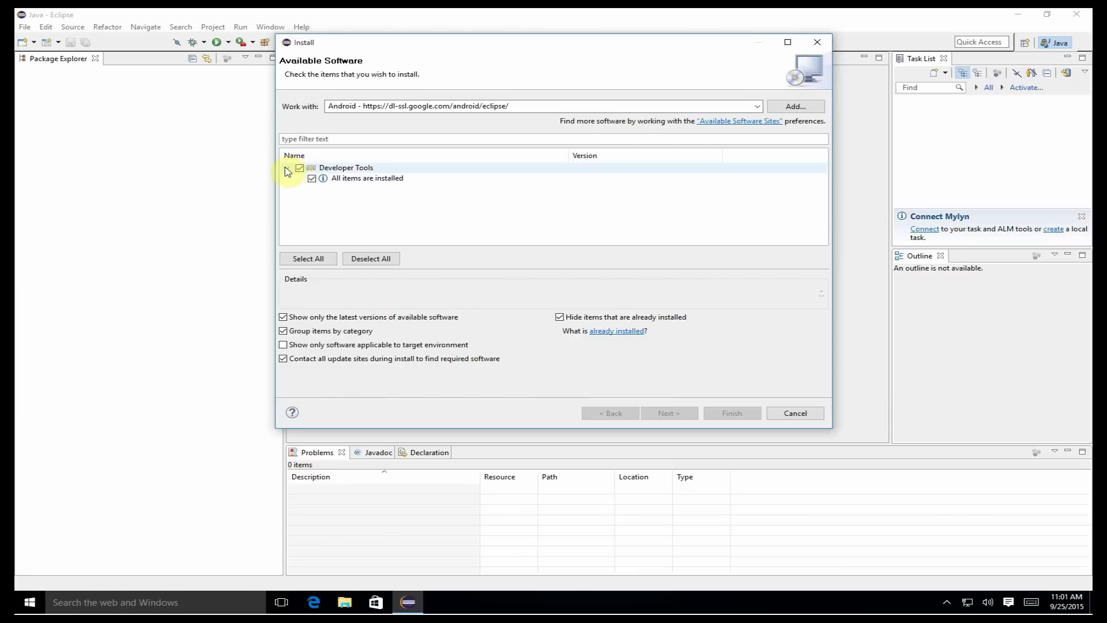
Try to install all Developer Tools items from the Android repository, with already installed items no longer hidden, and leave the installer
click(567, 321)
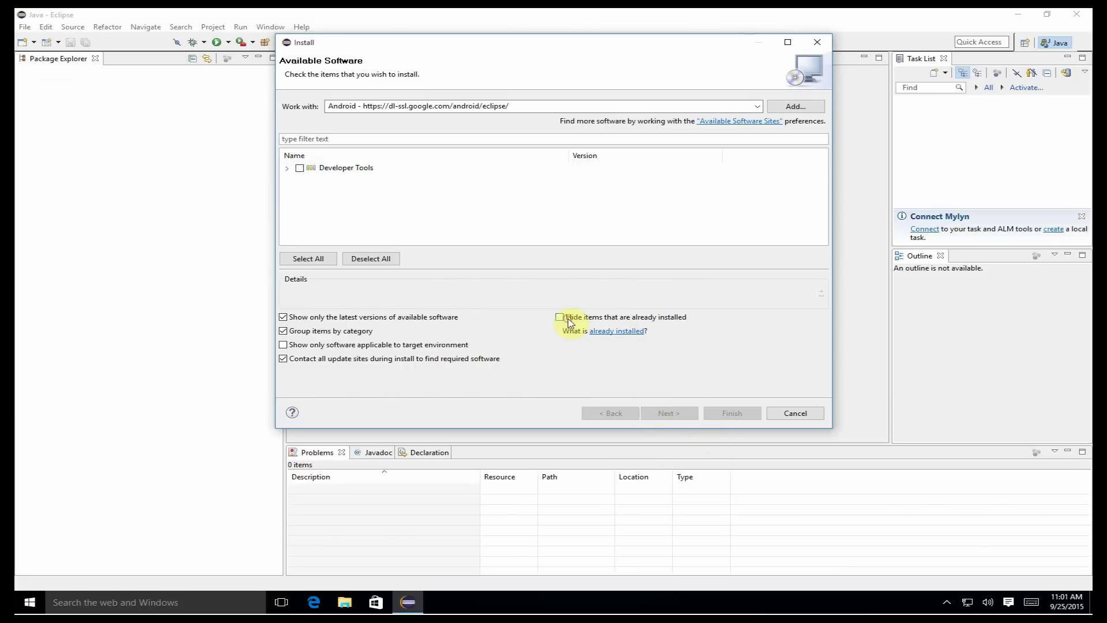
click(287, 168)
click(300, 168)
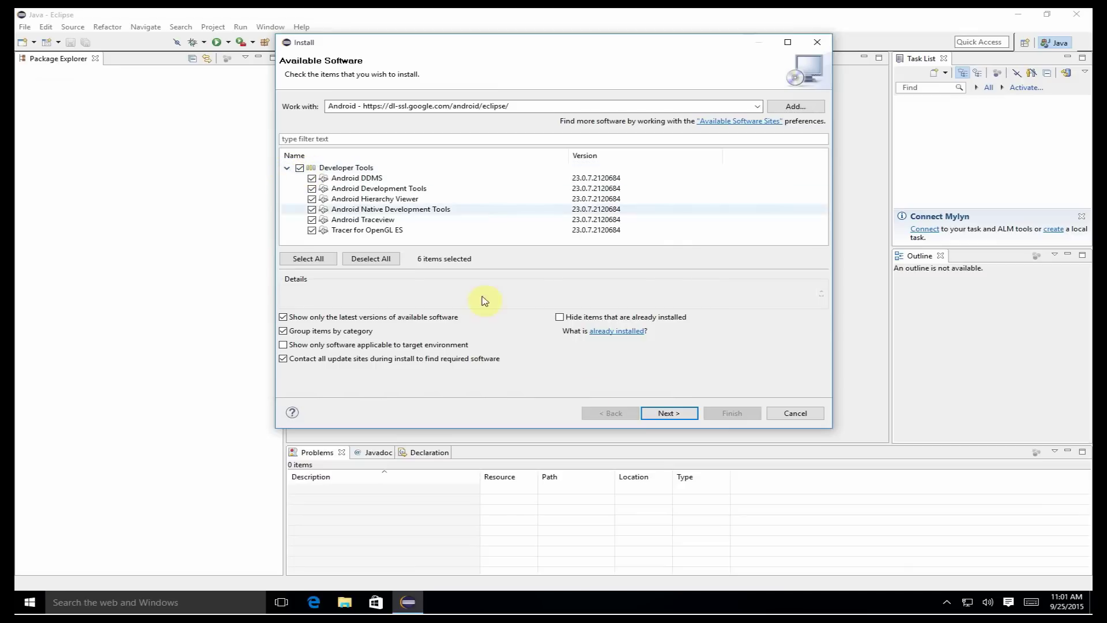
click(652, 414)
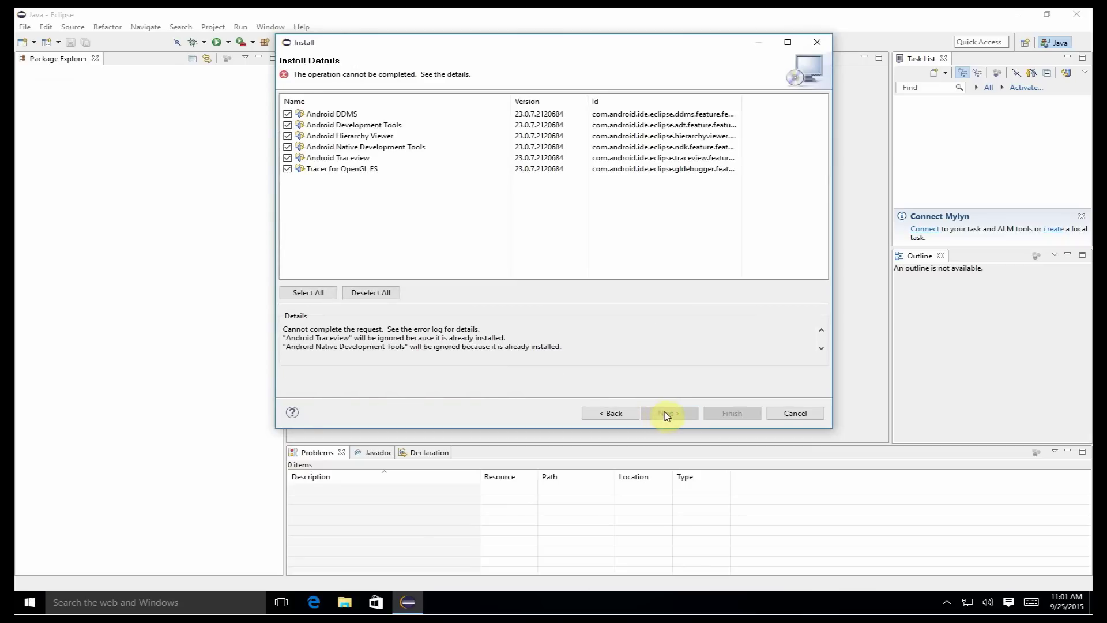
click(804, 414)
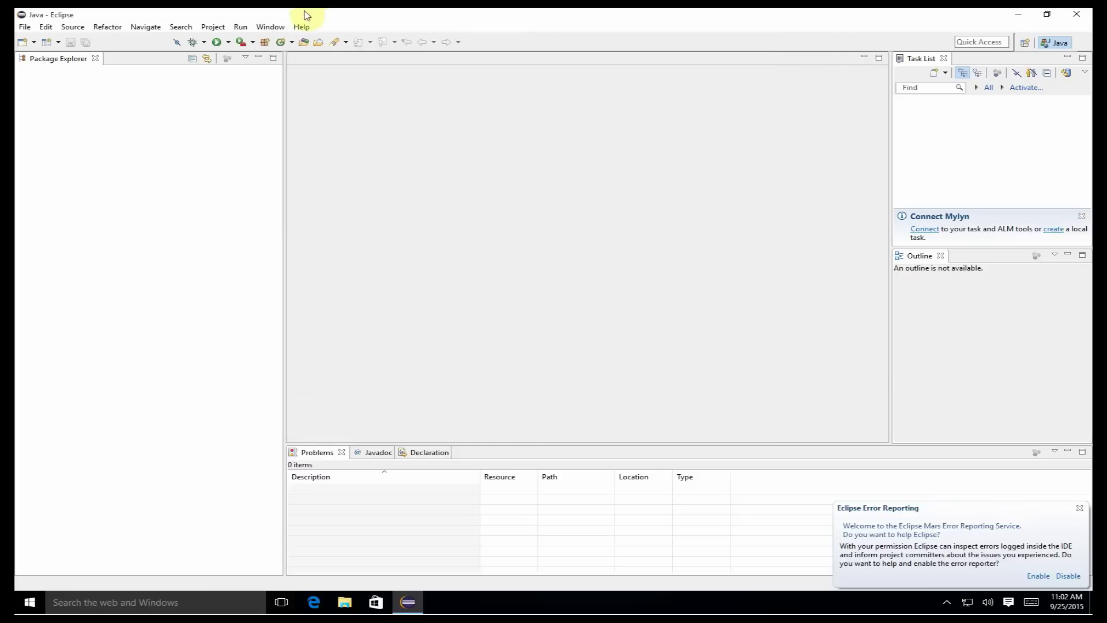
Uninstall the five installed Android packages and Tracer for OpenGL ES from Eclipse, and restart Eclipse
click(301, 26)
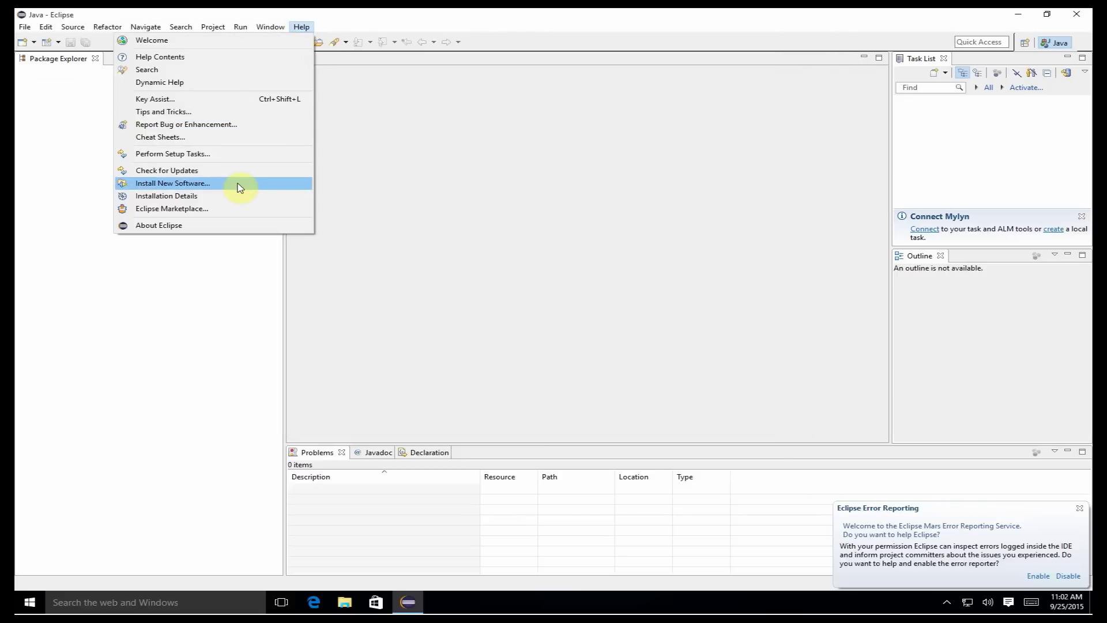
click(214, 196)
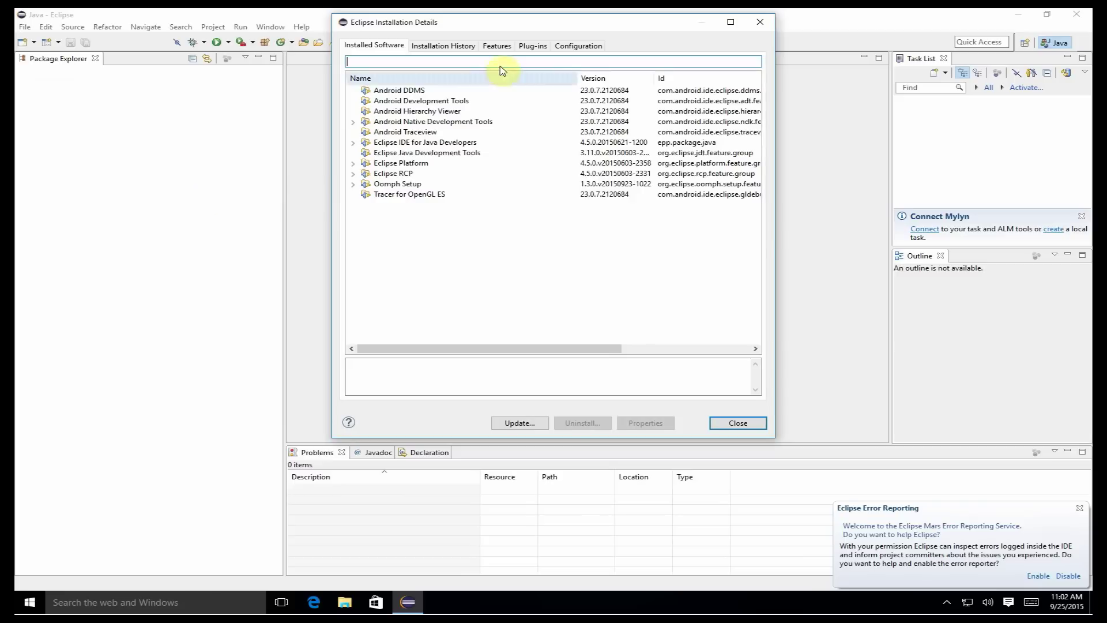
click(431, 91)
shift+click(417, 134)
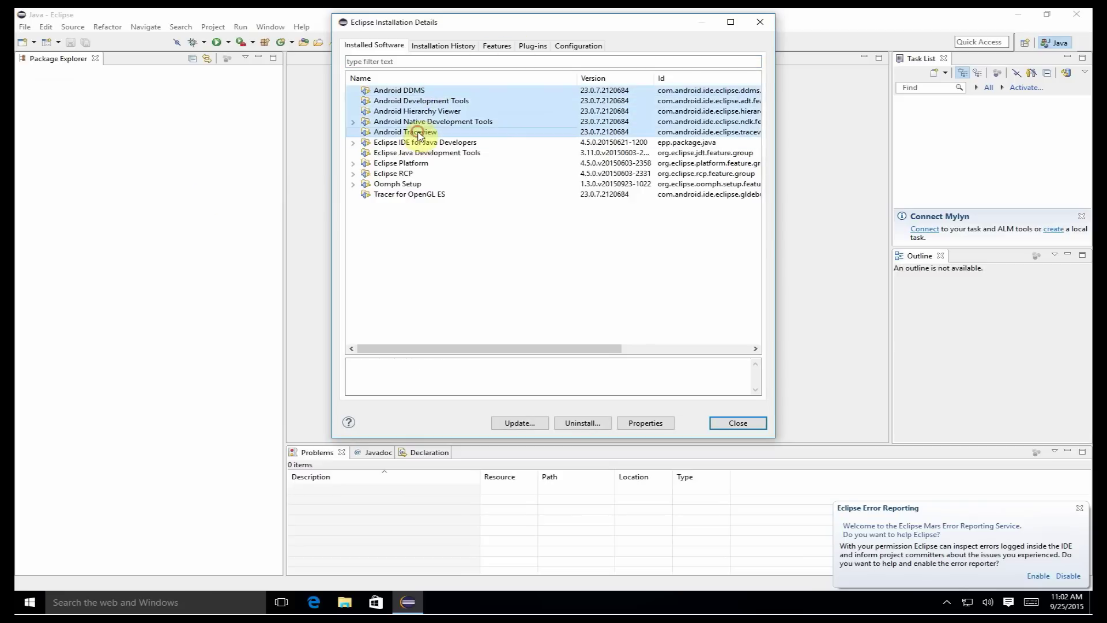
ctrl+click(526, 198)
click(602, 423)
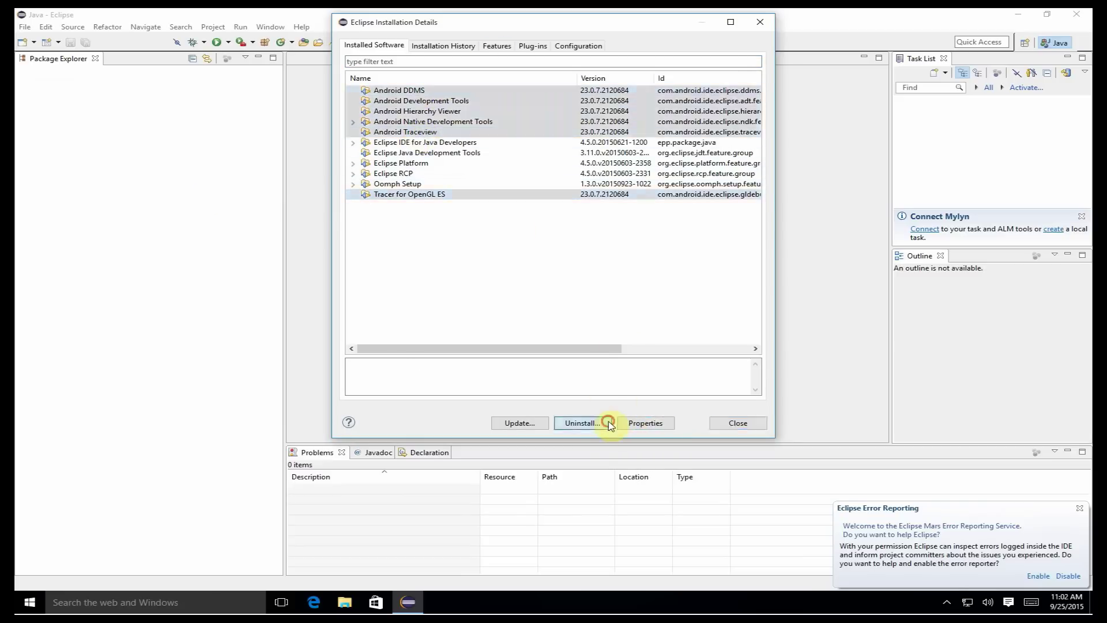
click(632, 375)
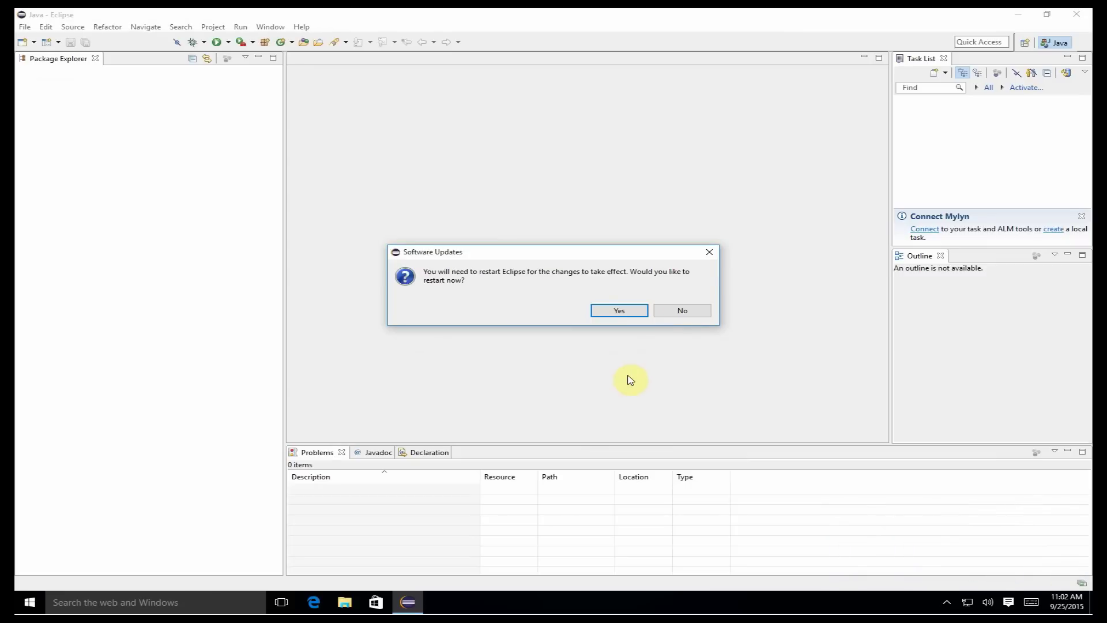
click(632, 311)
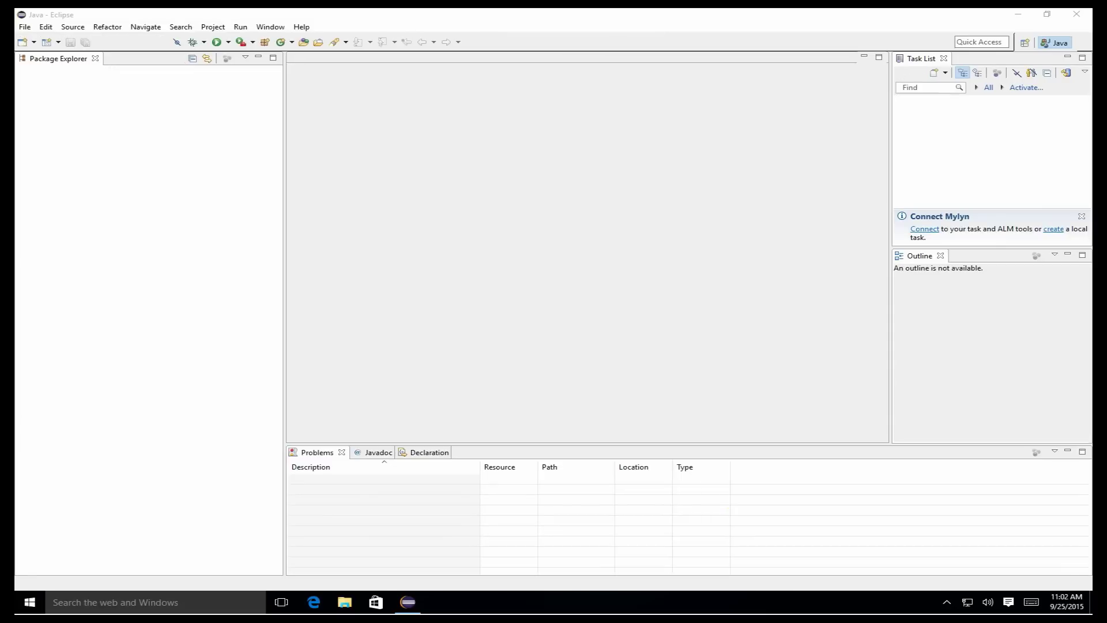
click(269, 26)
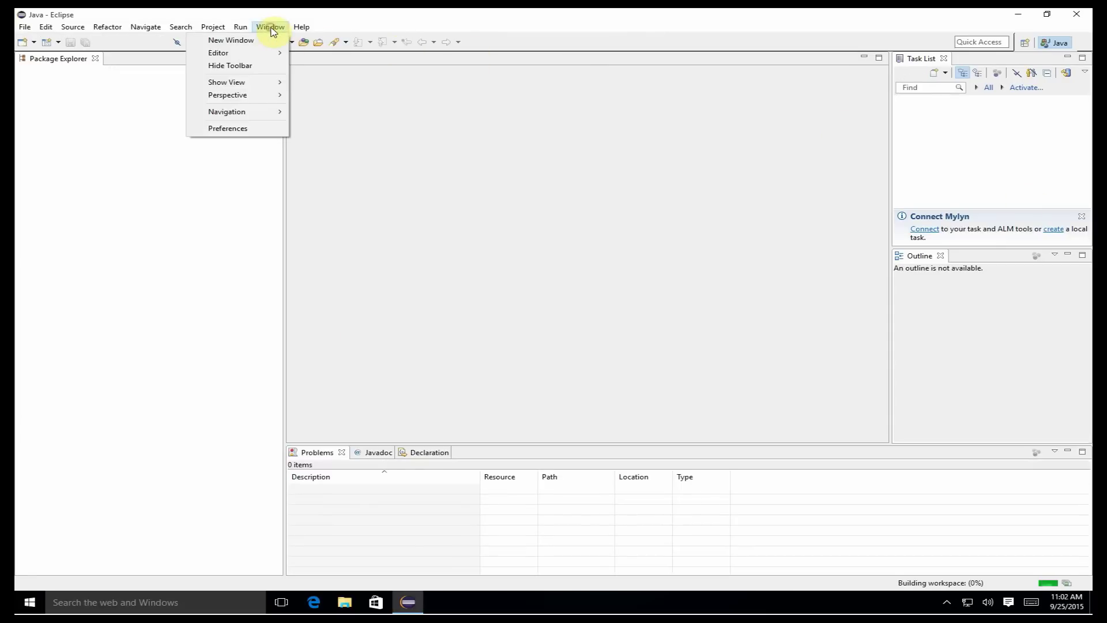
mouse_move(302, 26)
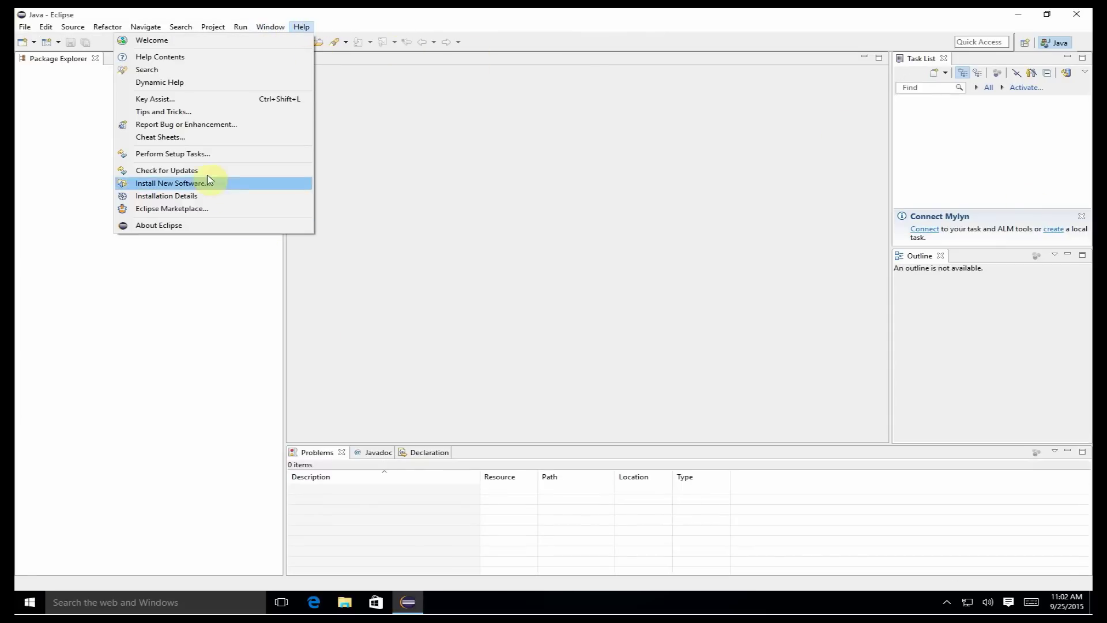
click(209, 183)
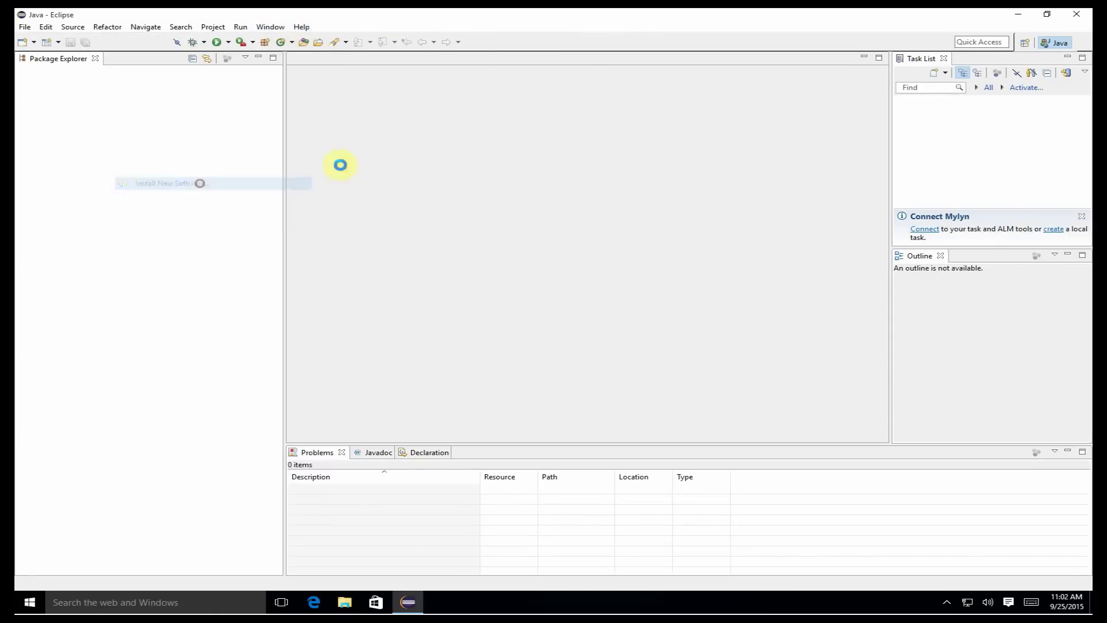
click(756, 106)
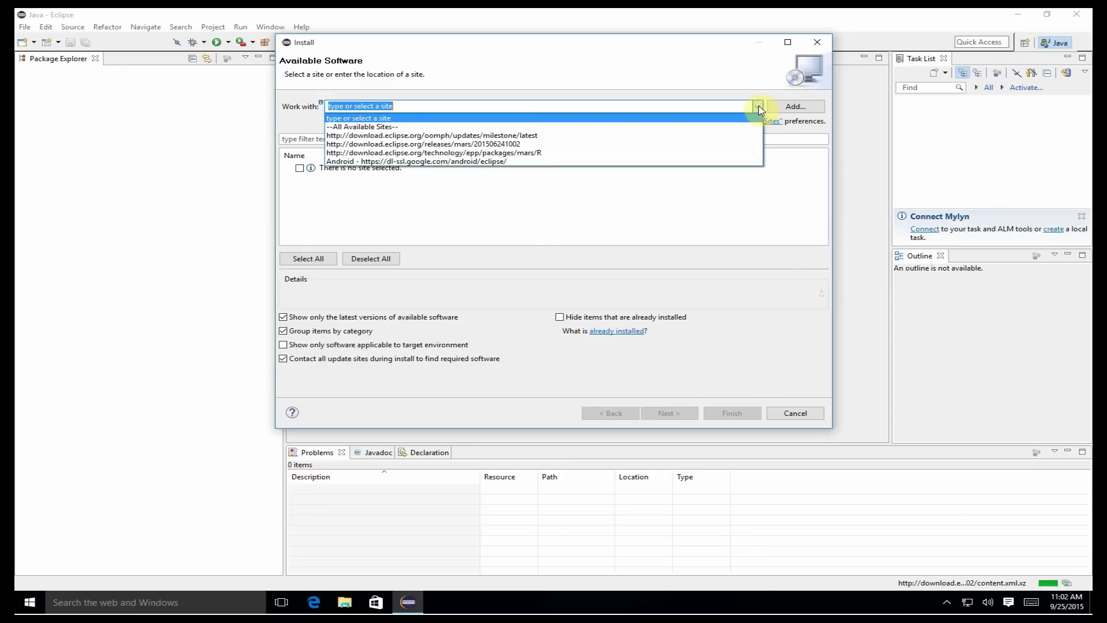
click(504, 164)
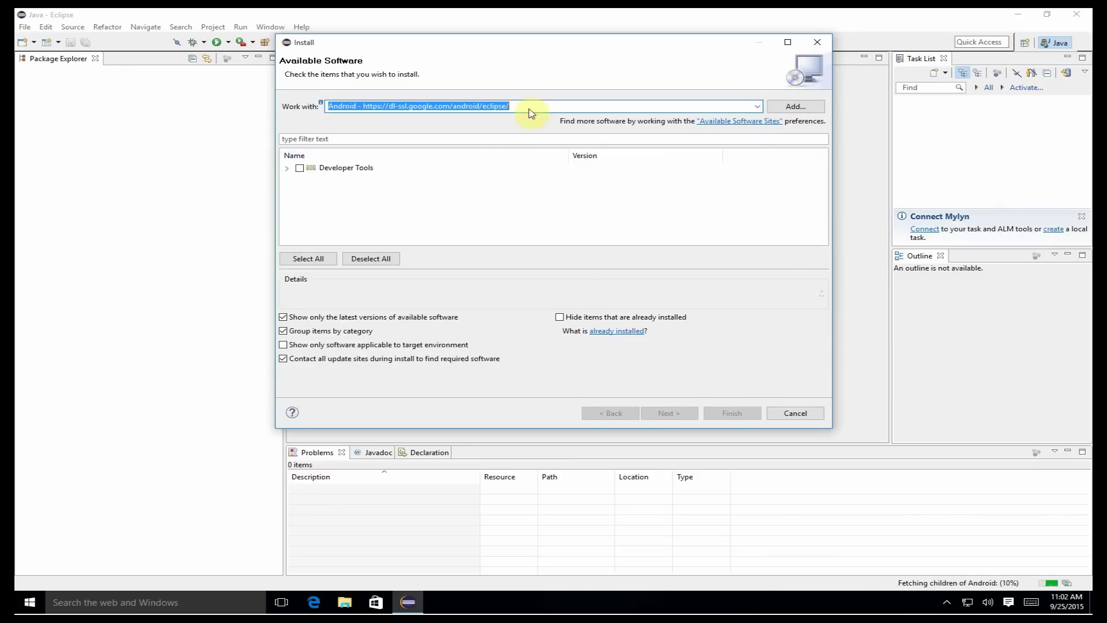
click(287, 167)
click(300, 168)
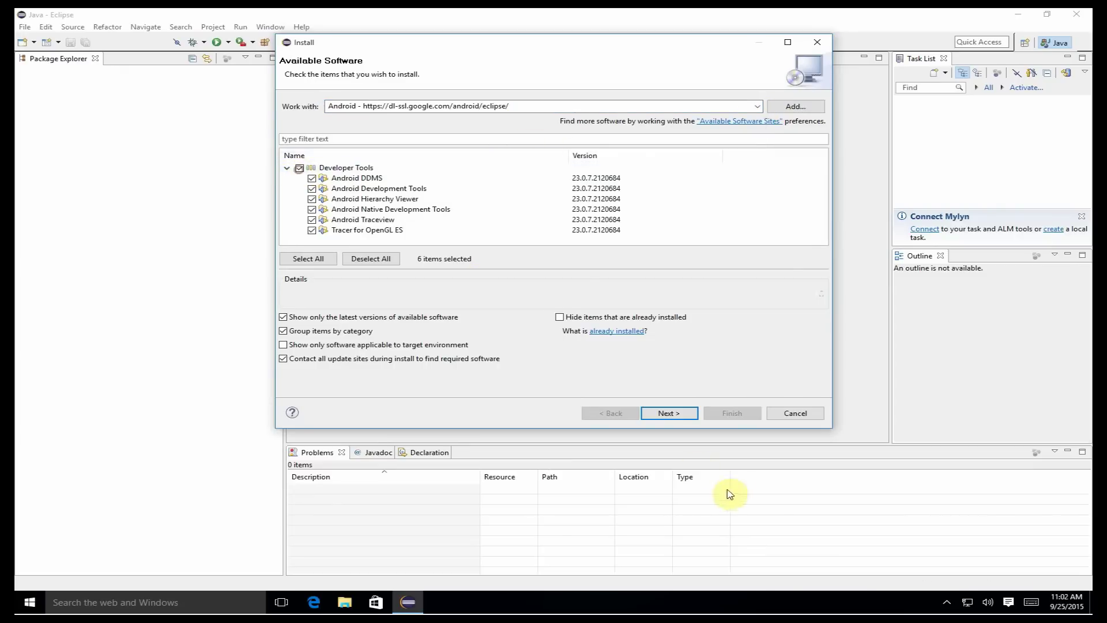
Accept the license agreements for the selected Developer Tools and install them, allowing the unsigned content
click(674, 413)
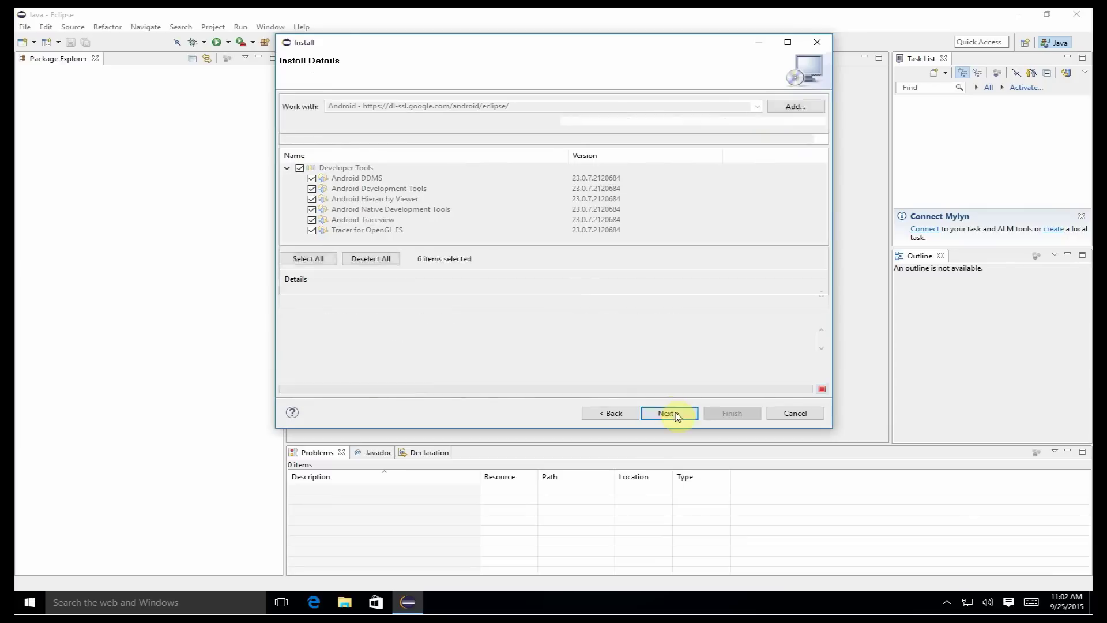
click(677, 414)
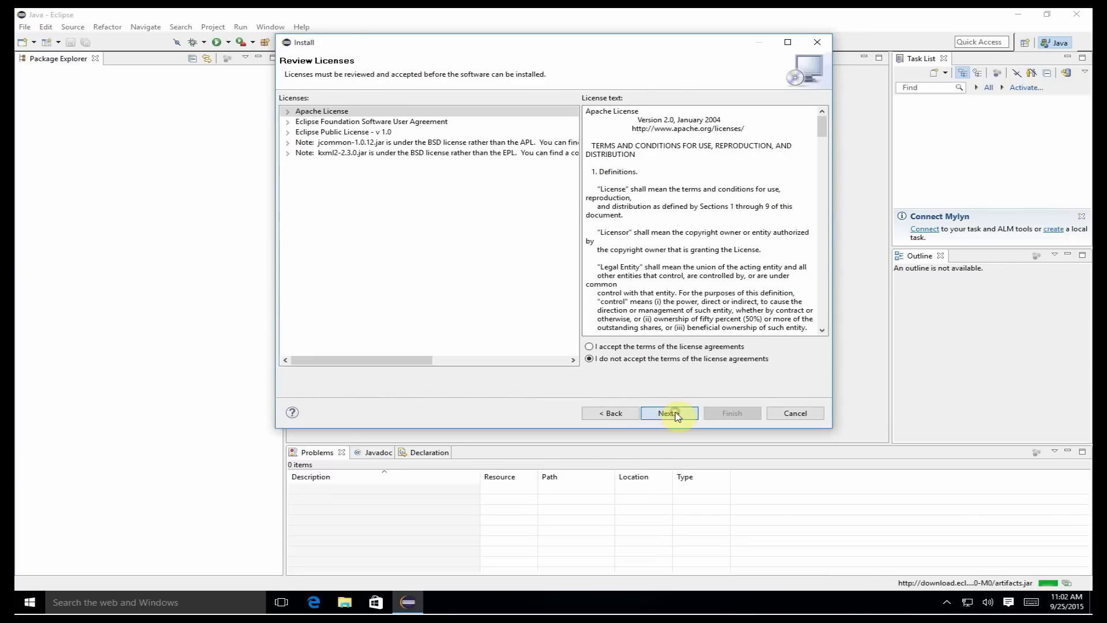
click(628, 348)
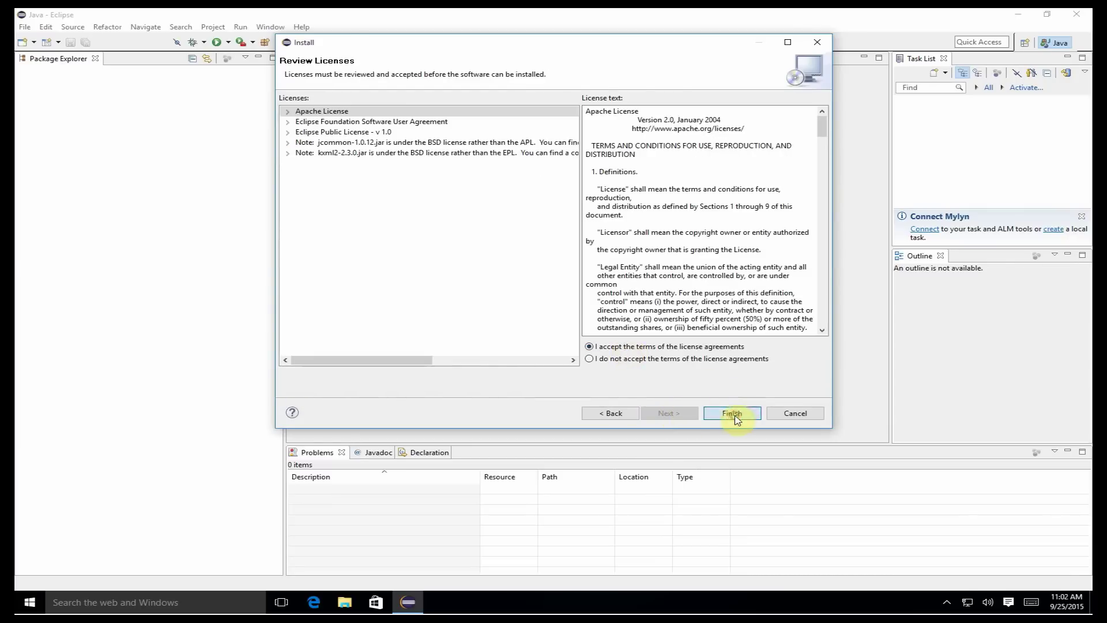
click(735, 413)
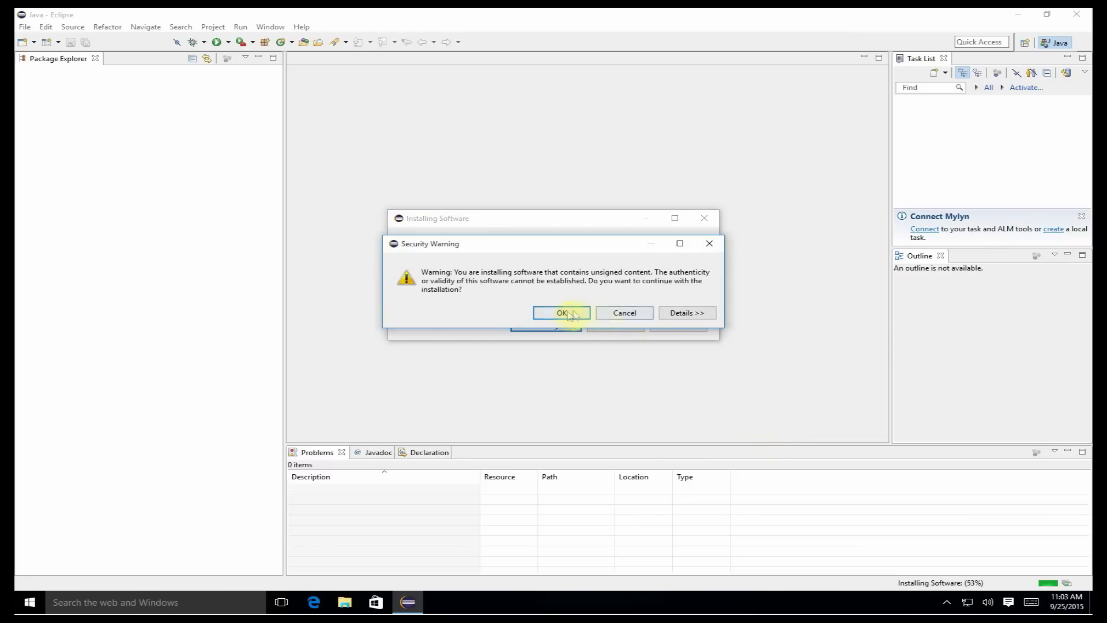
click(563, 312)
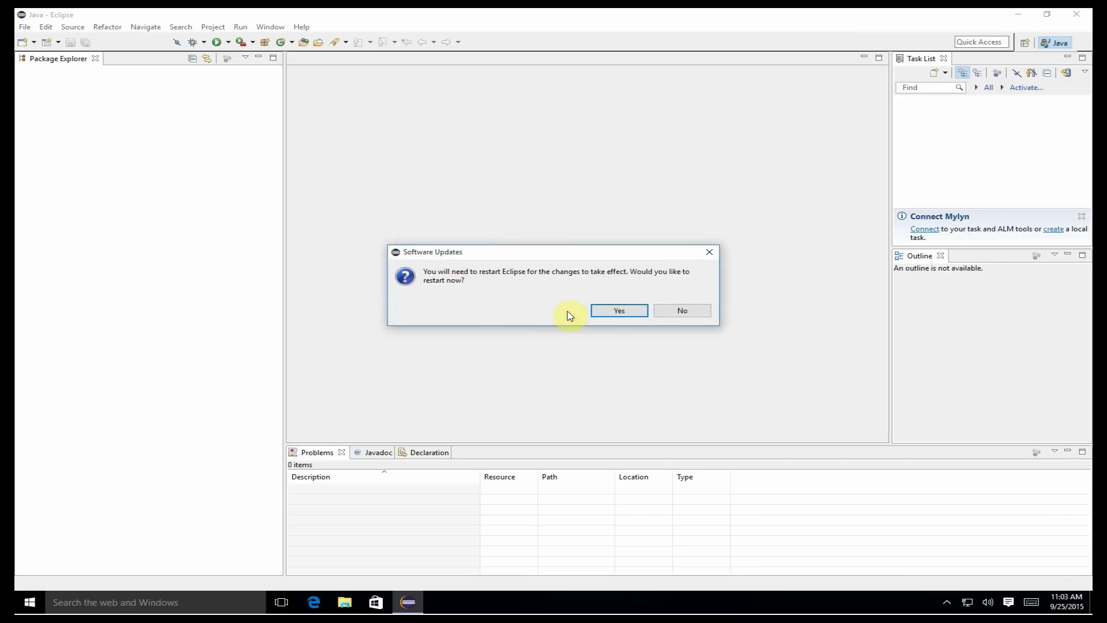
Restart Eclipse and agree to send usage statistics to Google in the Android Development welcome dialog
click(625, 311)
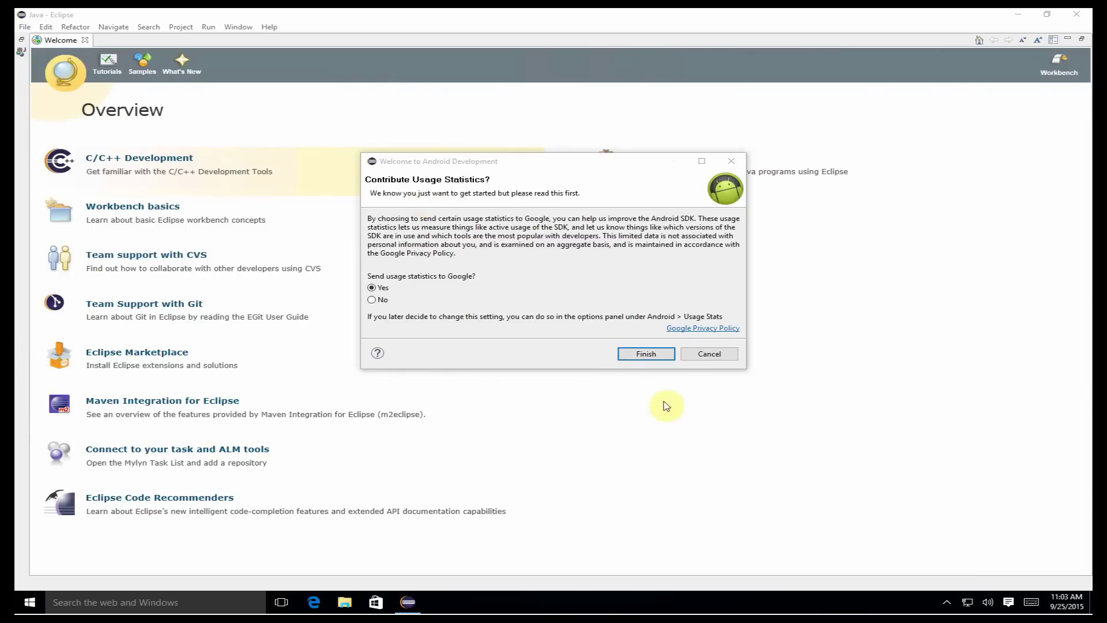
click(647, 354)
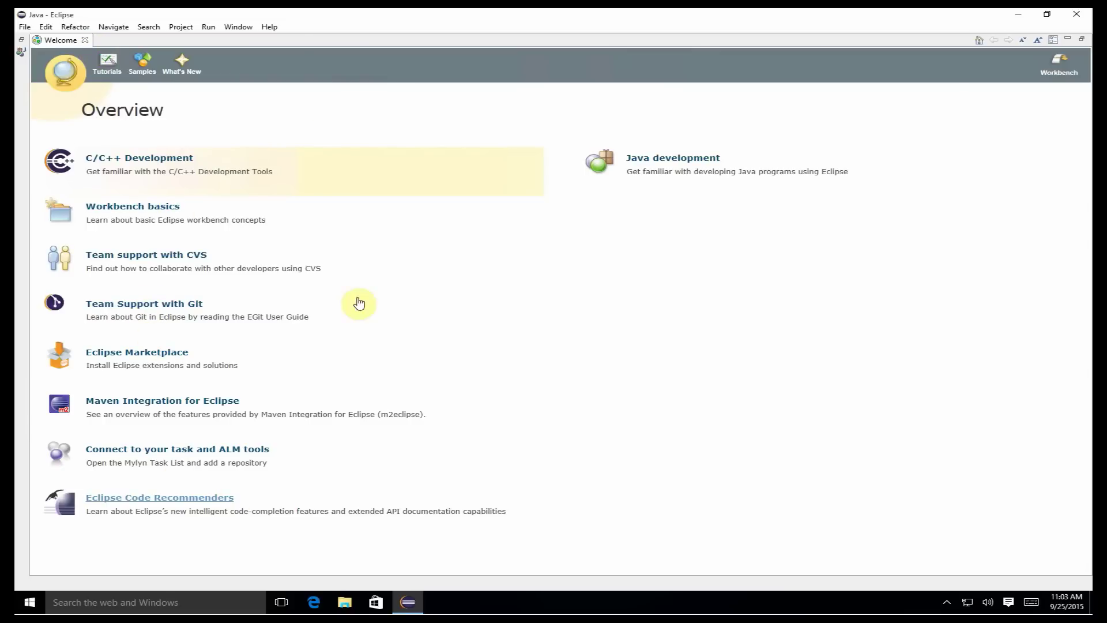
Check the SDK location path in the Android preferences and accept the preferences
click(264, 27)
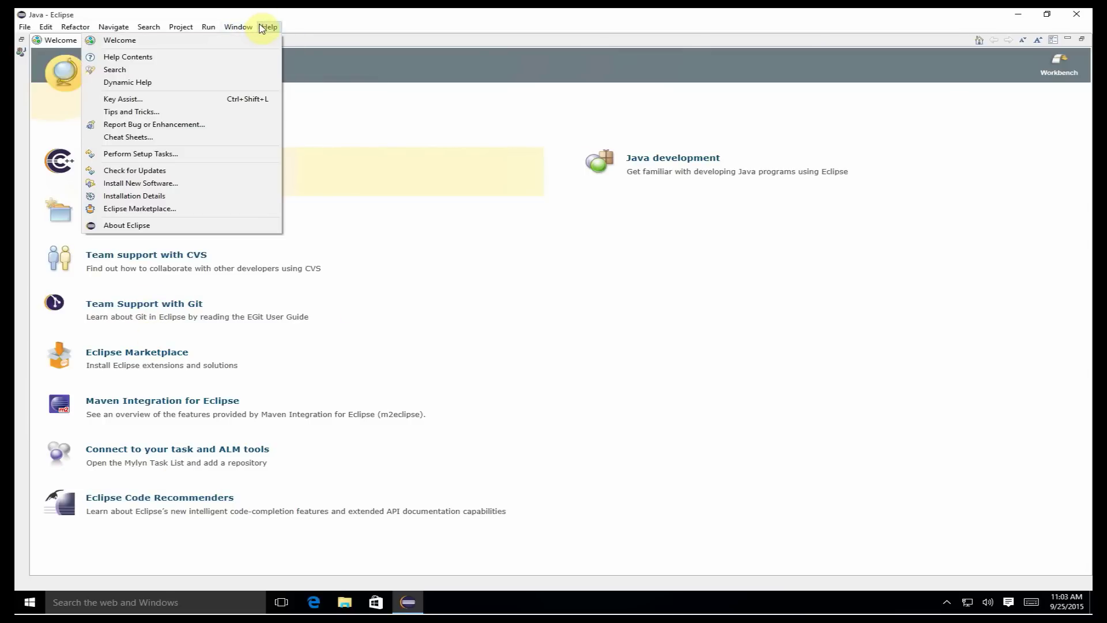
mouse_move(238, 27)
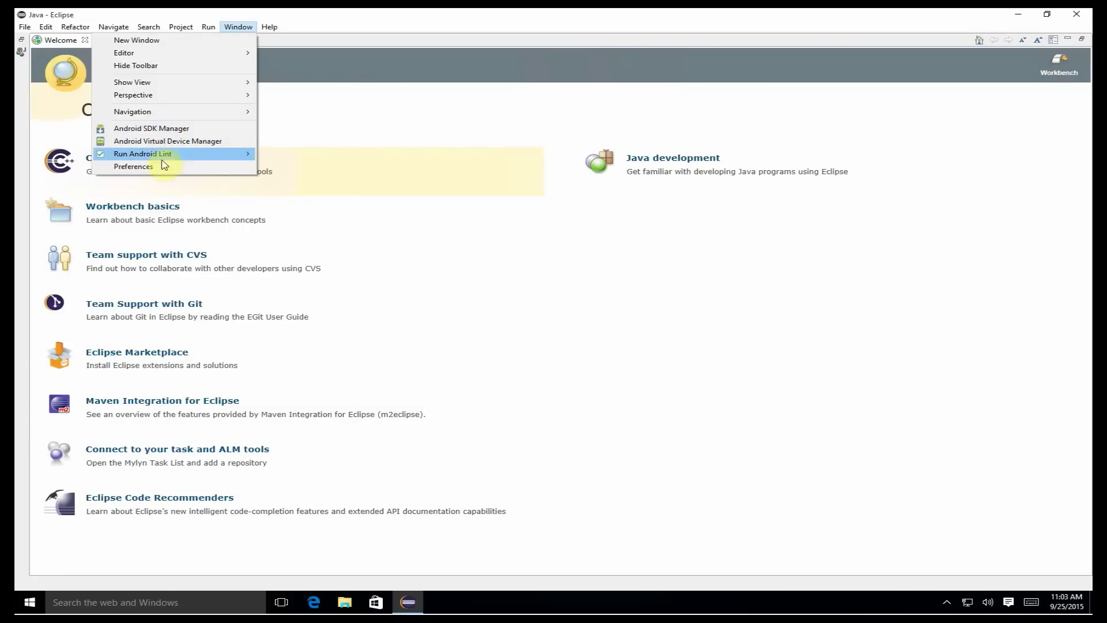
click(160, 168)
click(368, 137)
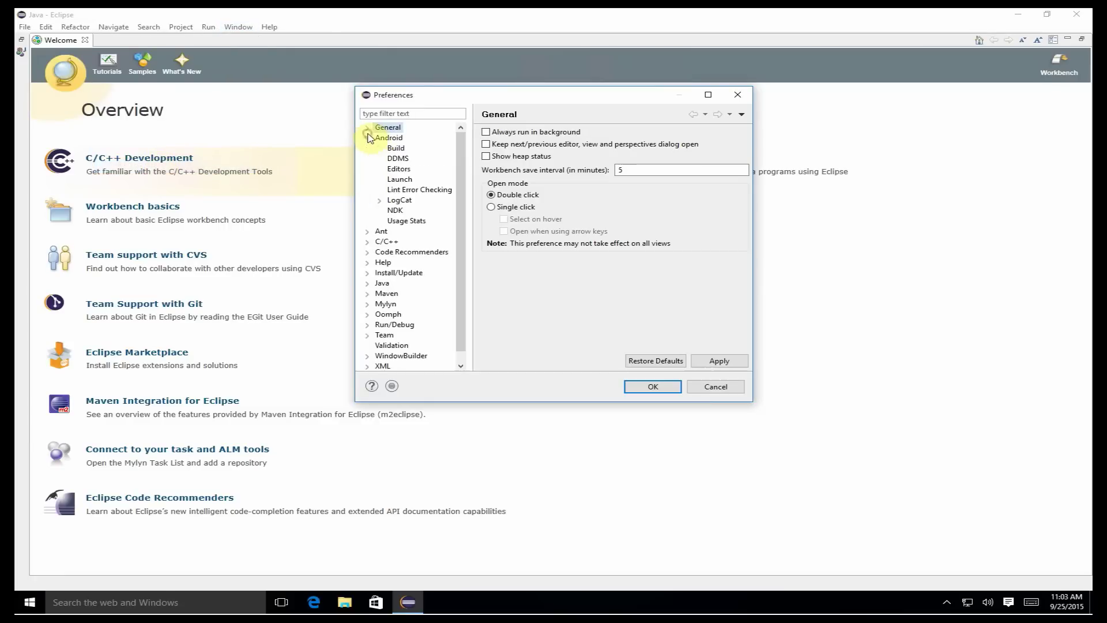
click(387, 136)
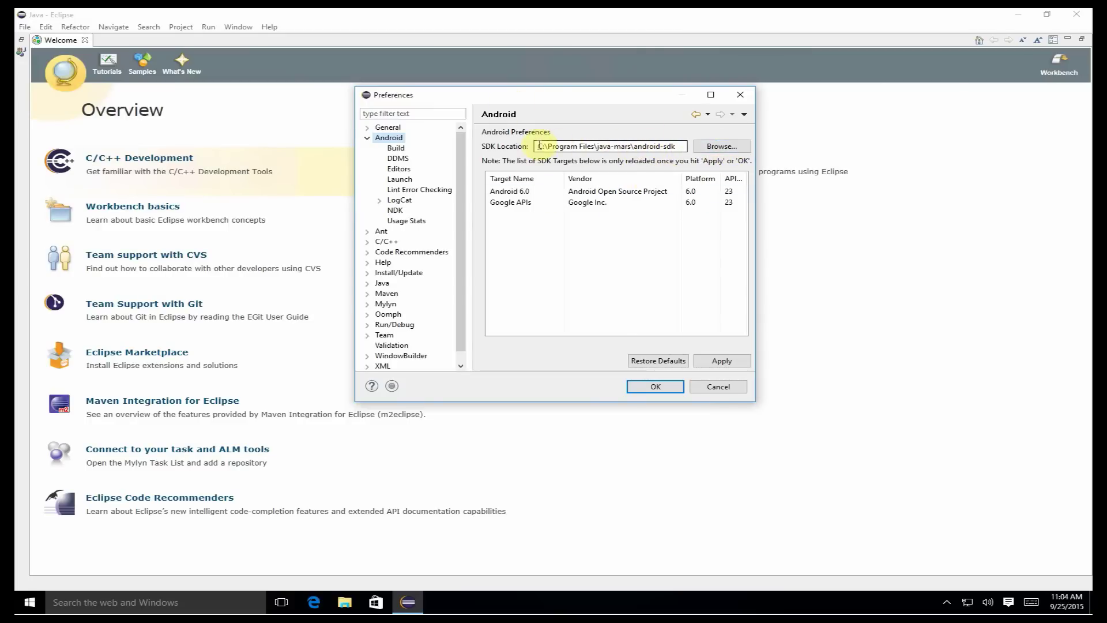
drag(536, 147, 679, 147)
click(684, 147)
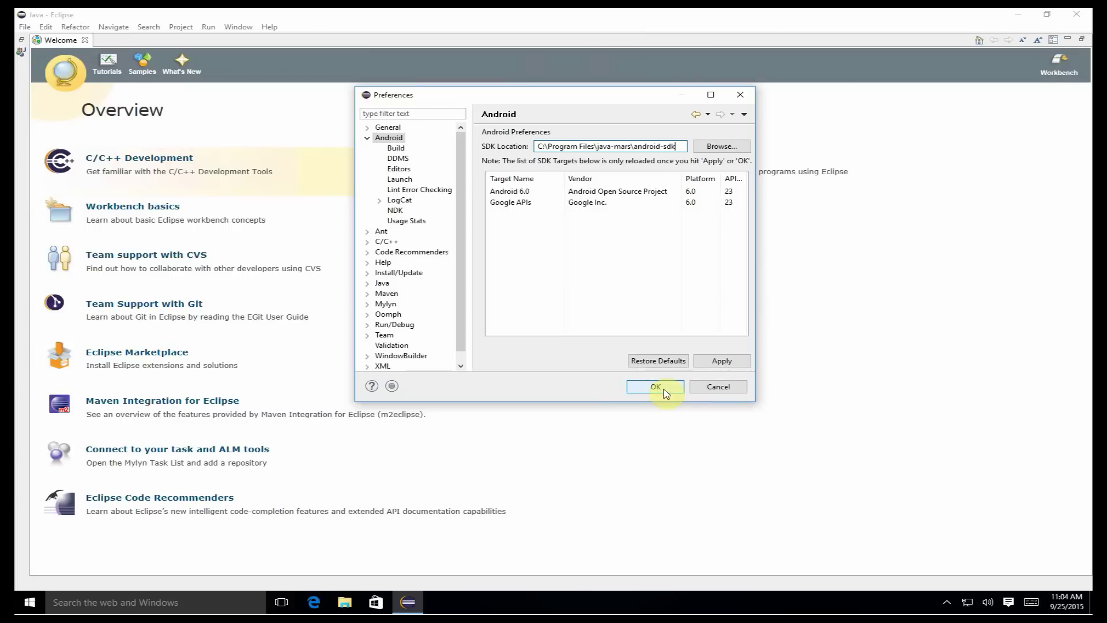
click(665, 393)
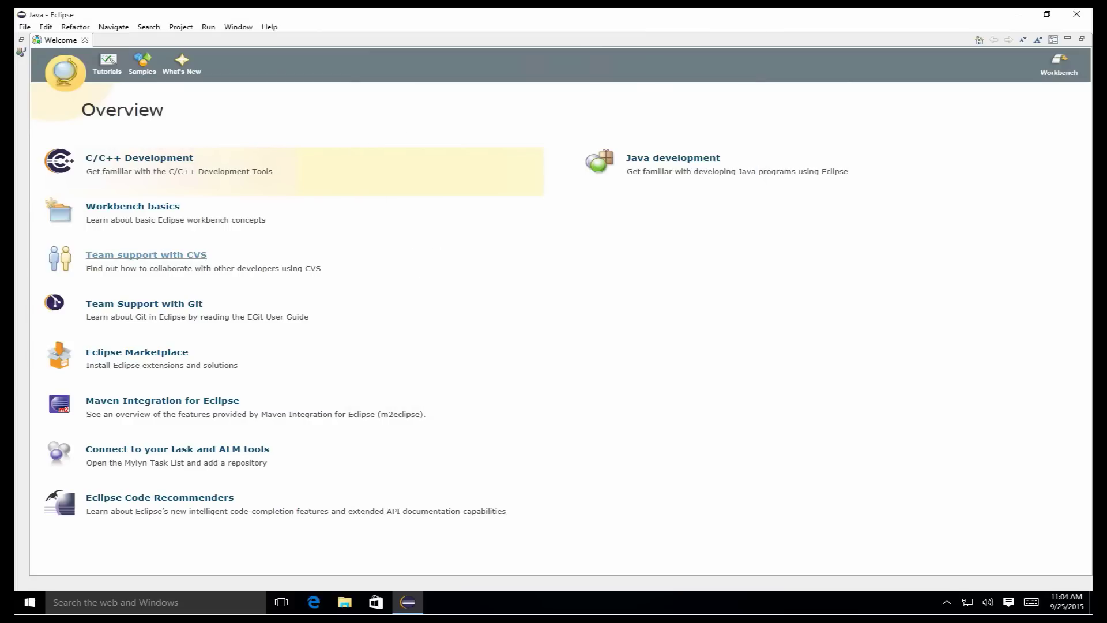